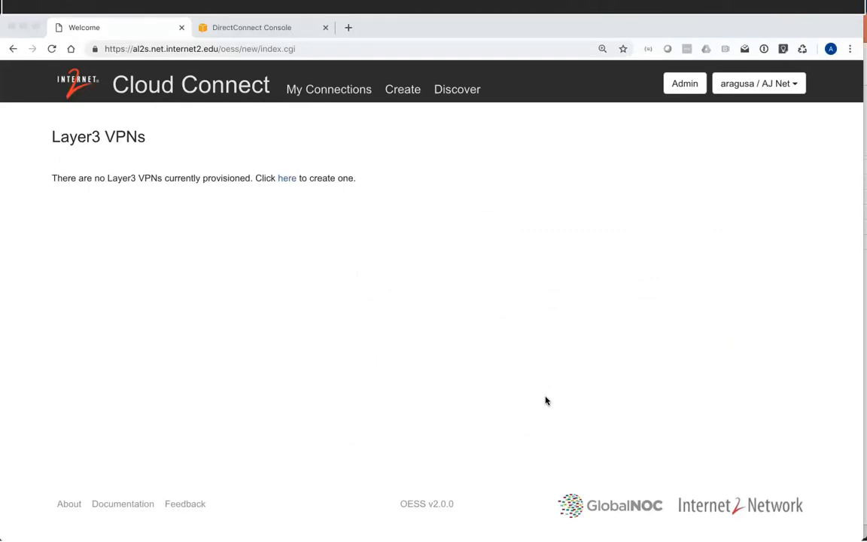
Start a new L3VPN with the description 'Demo VRF to AWS'
left_click(322, 155)
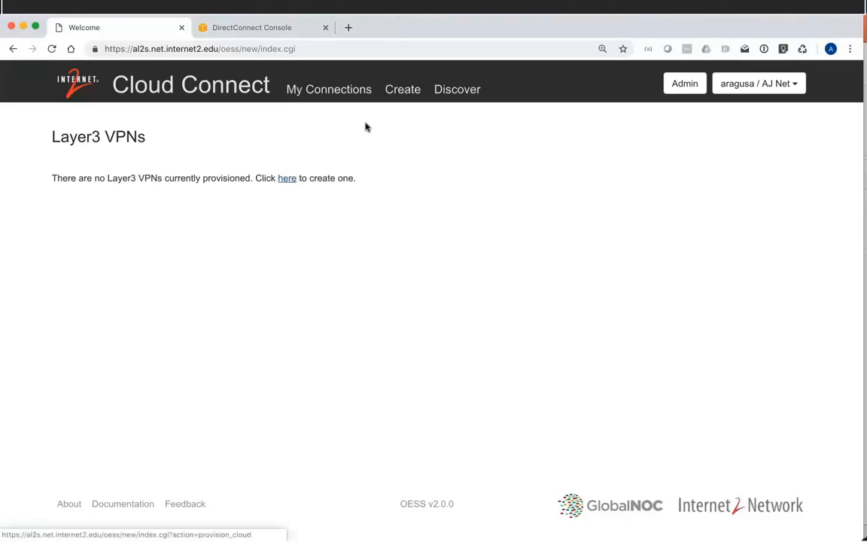
left_click(404, 91)
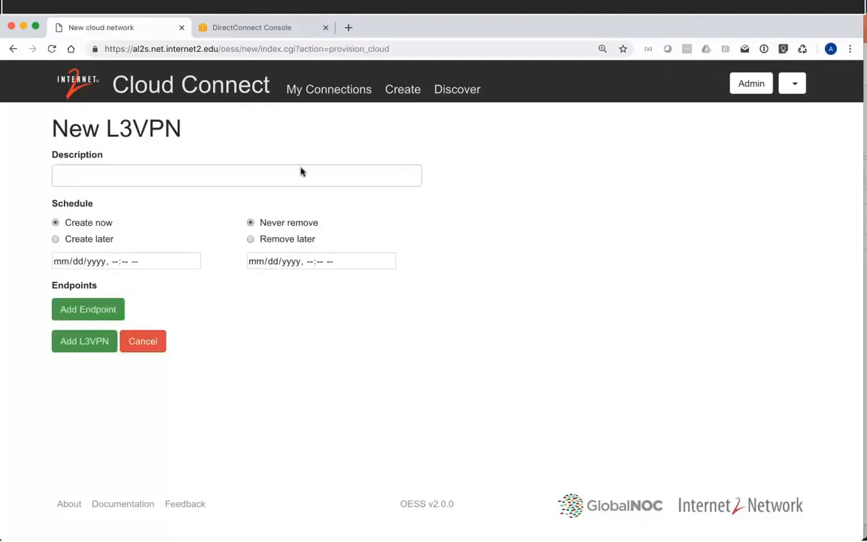
left_click(246, 176)
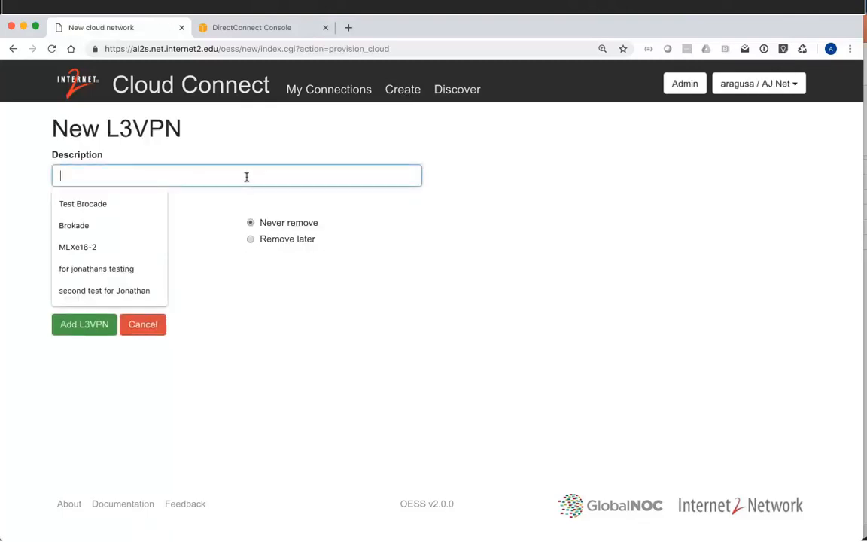
type("Demo V")
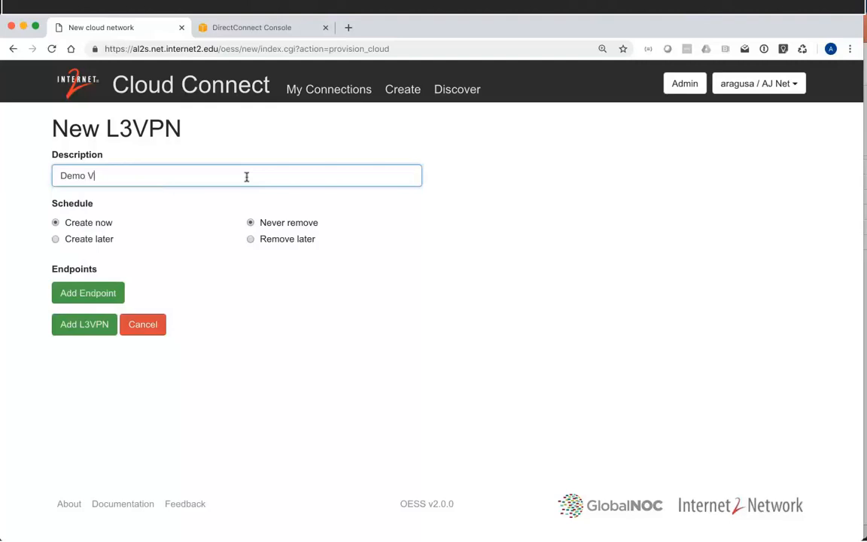
type("RF to AWS")
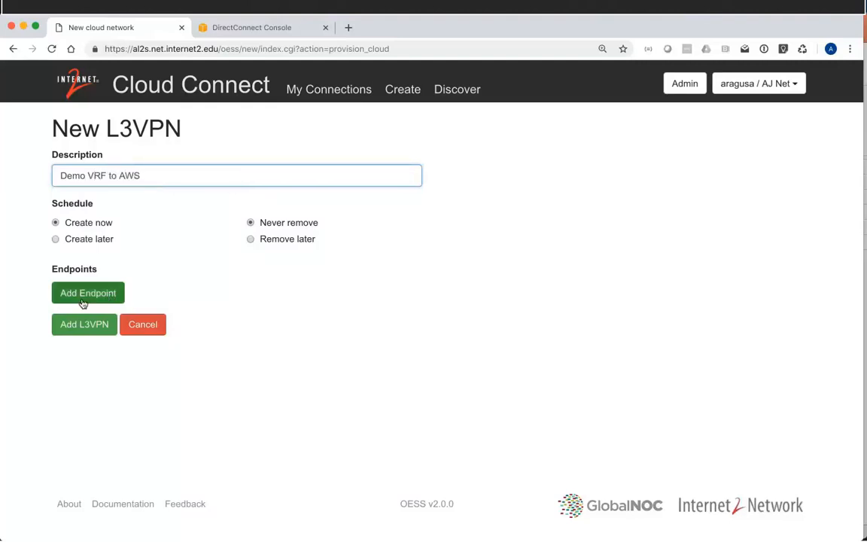
Add an Indiana University endpoint on VLAN 1005 to the L3VPN
left_click(78, 298)
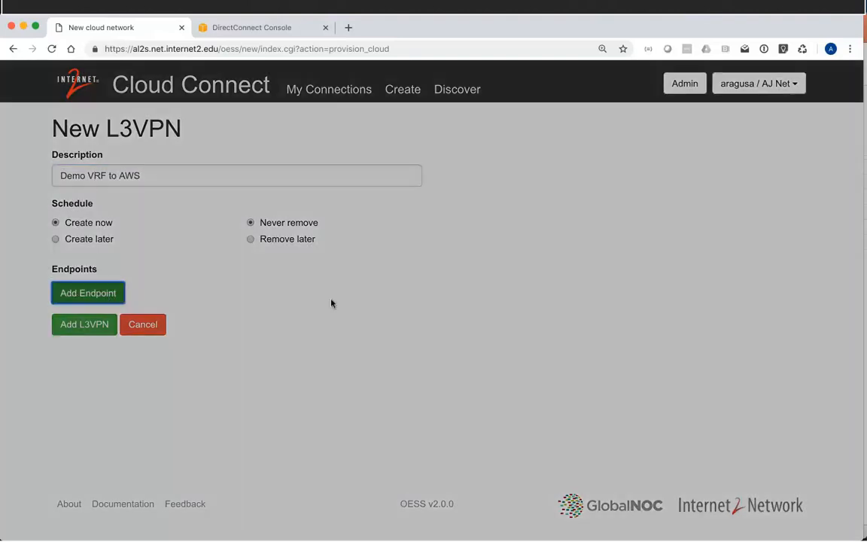
left_click(322, 181)
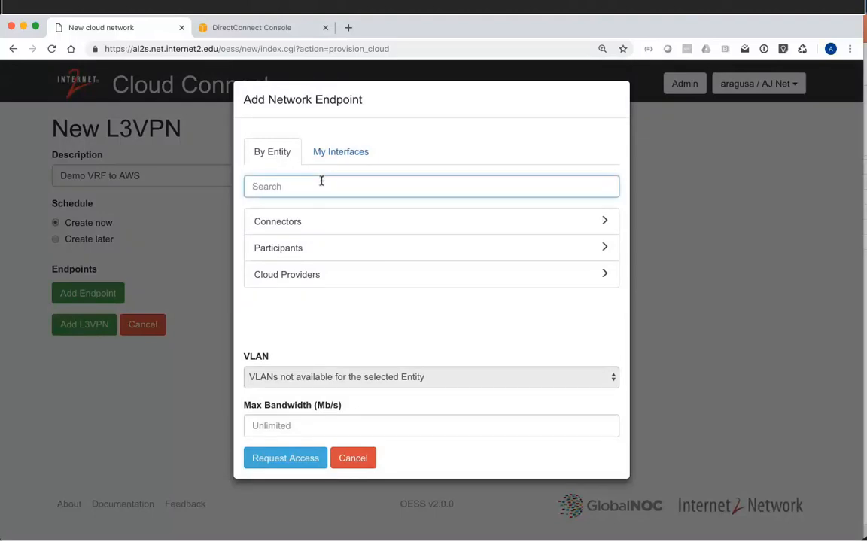
type("India")
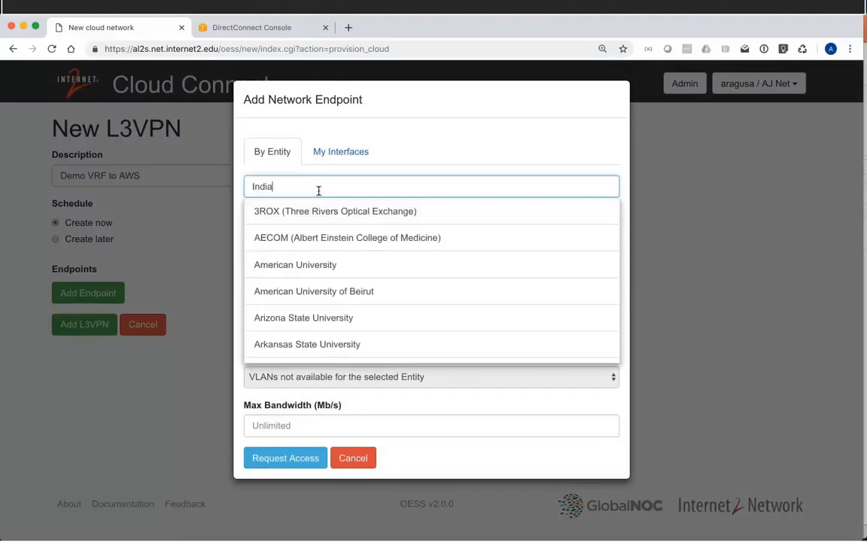
left_click(306, 239)
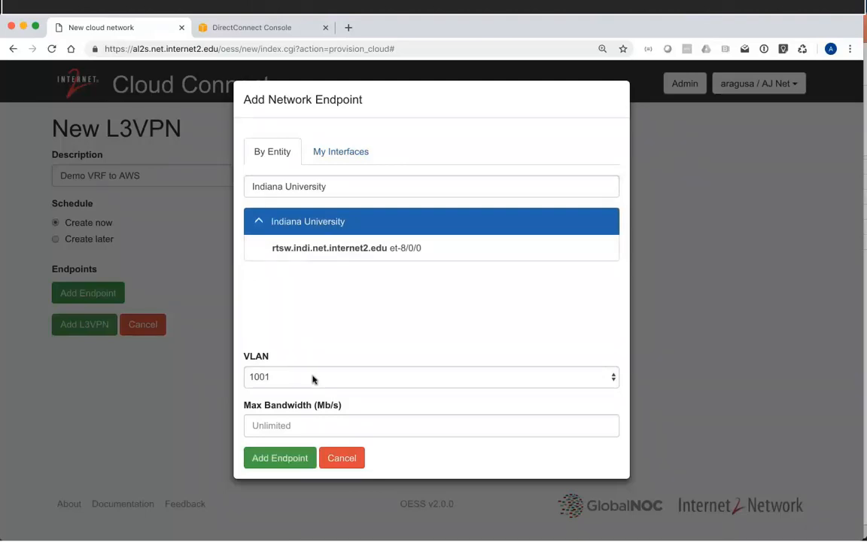
left_click(313, 379)
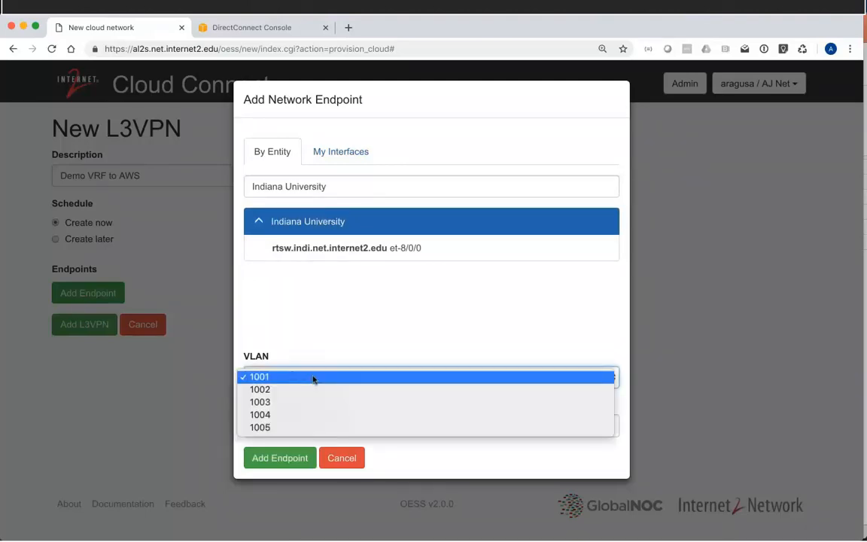
left_click(294, 428)
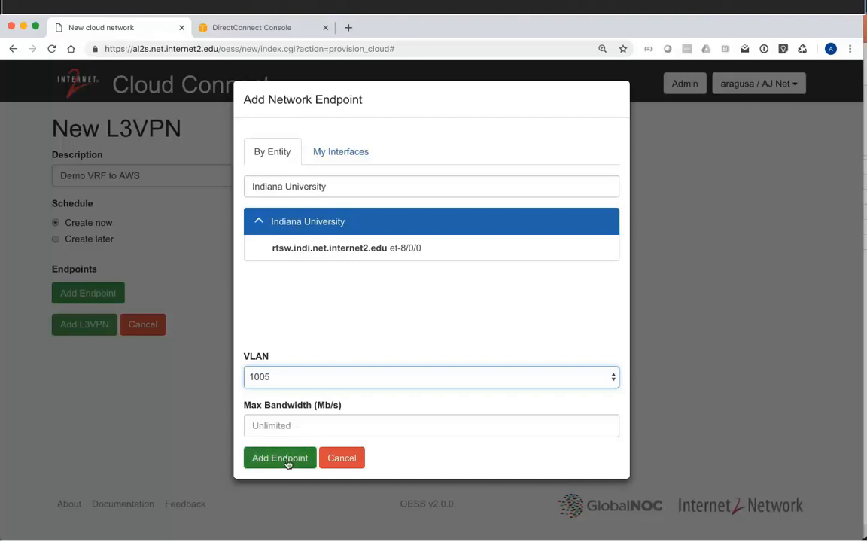
left_click(287, 458)
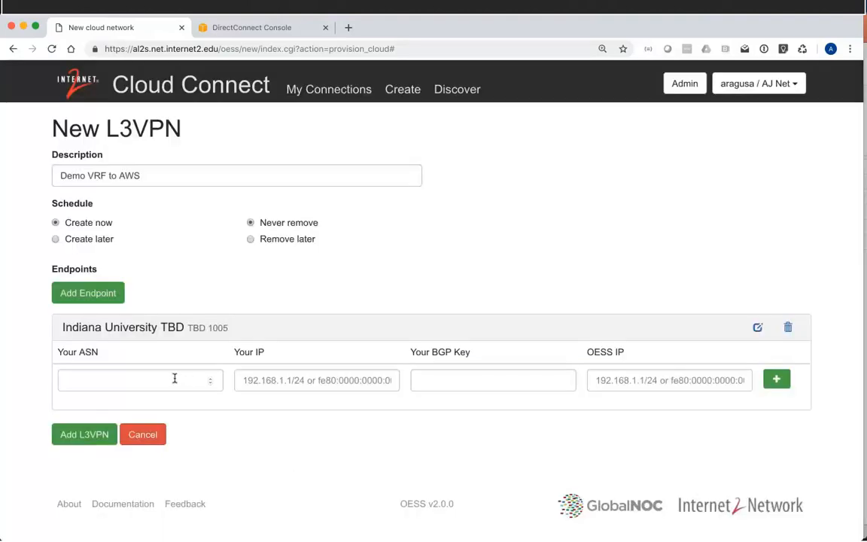
Add a BGP peer to Indiana University: ASN 7, your IP 192.168.2.1/24, OESS IP 192.168.2.2/24
left_click(174, 379)
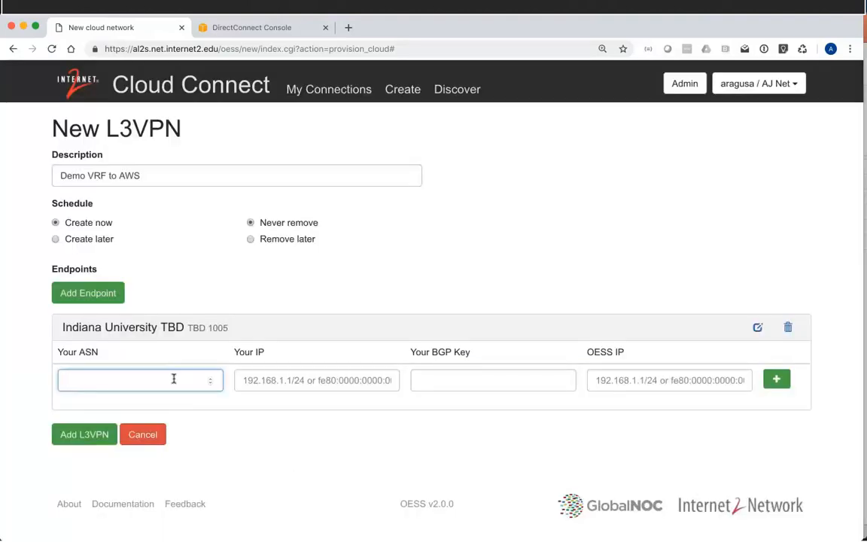
type("7")
key("Tab")
type("19")
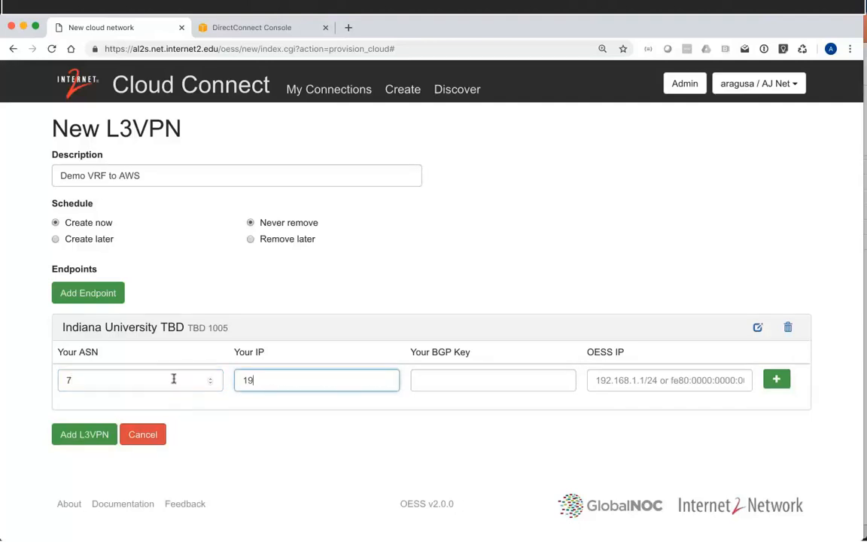
type("2.168.2.1/24")
key("Tab")
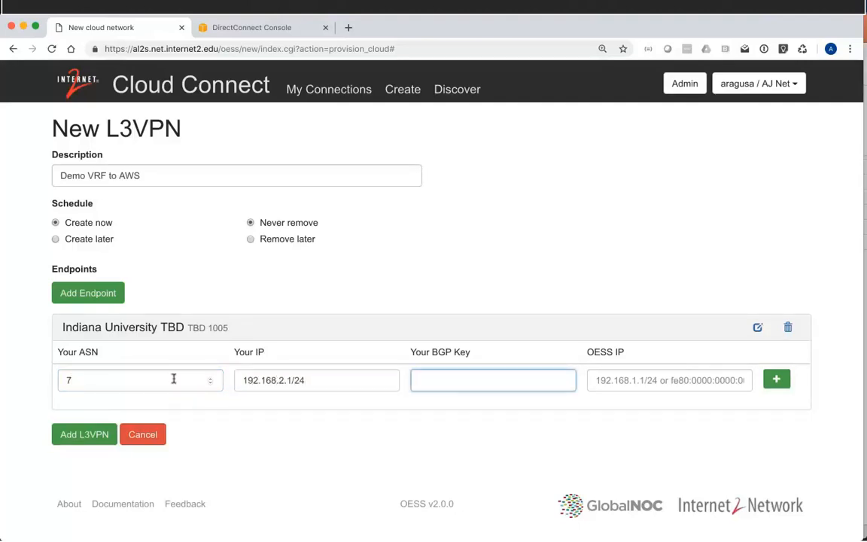
key("Tab")
type("192.168")
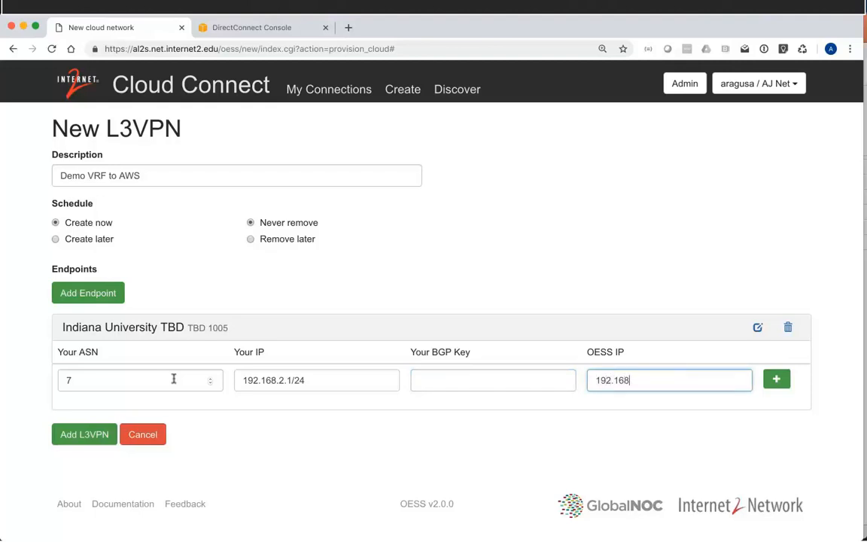
type(".2.2/24")
left_click(778, 382)
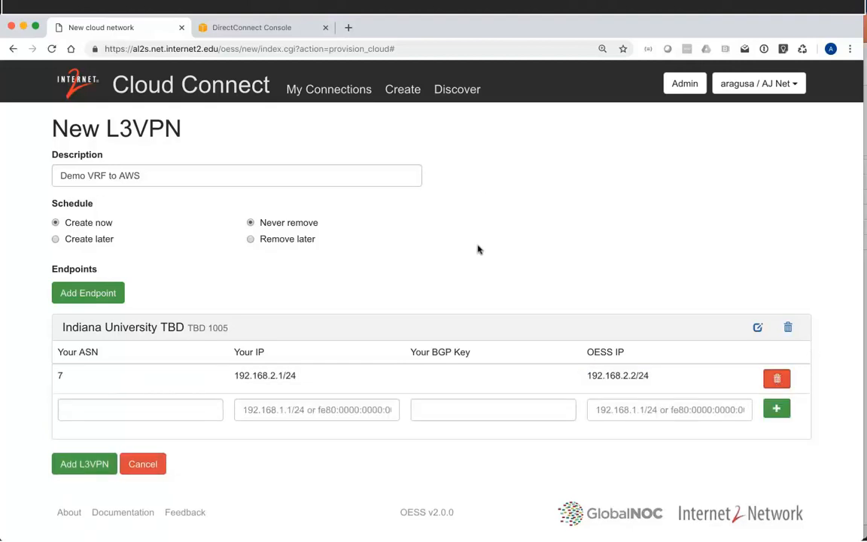
left_click(91, 295)
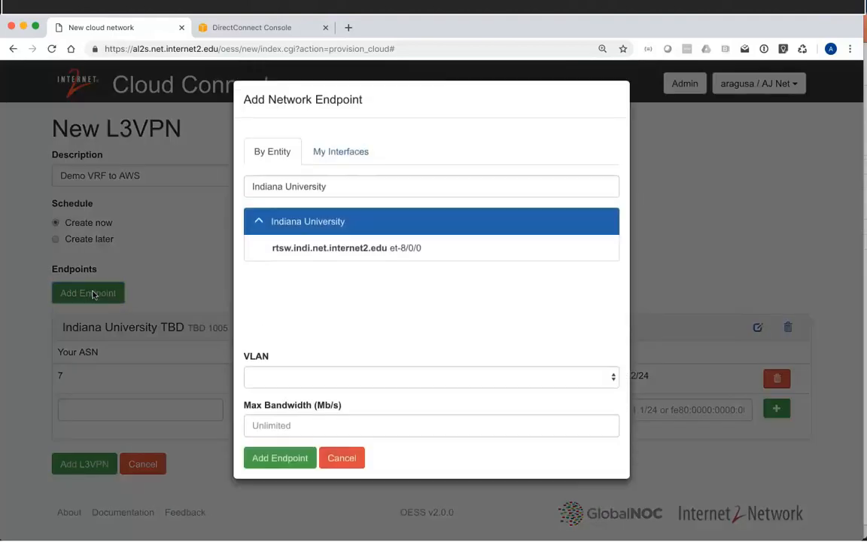
Choose the AWS US East (Virginia) Hosted VIF as the second endpoint's entity
left_click(327, 226)
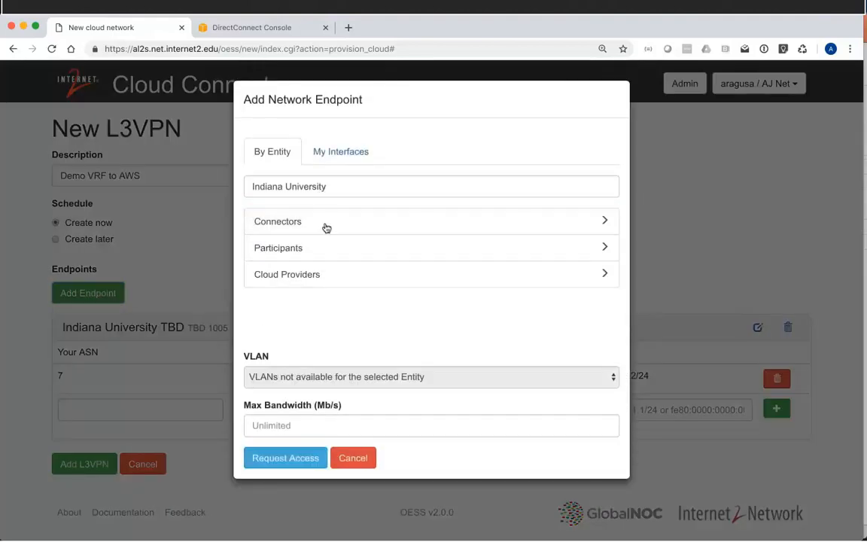
left_click(307, 276)
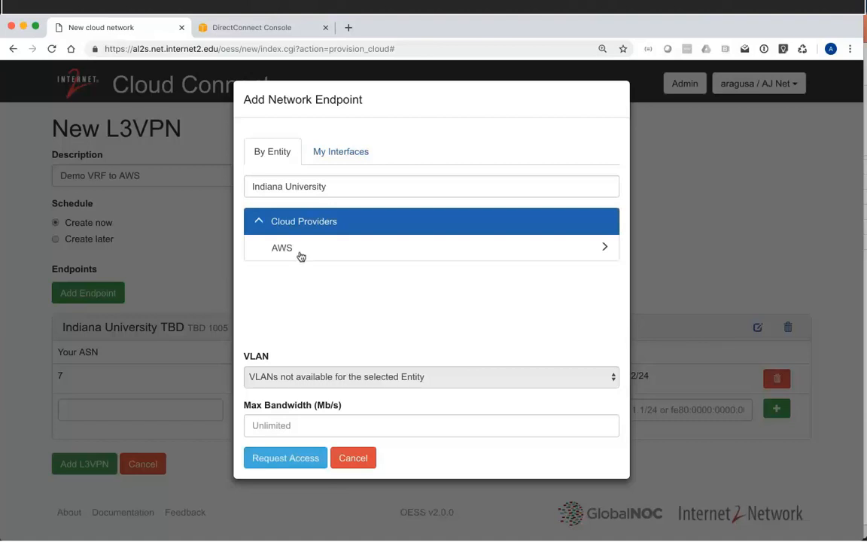
left_click(299, 253)
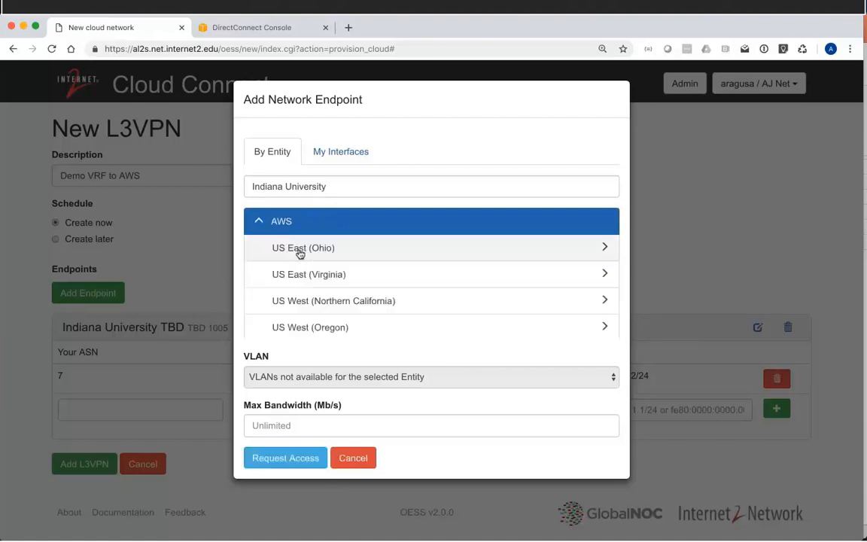
left_click(299, 272)
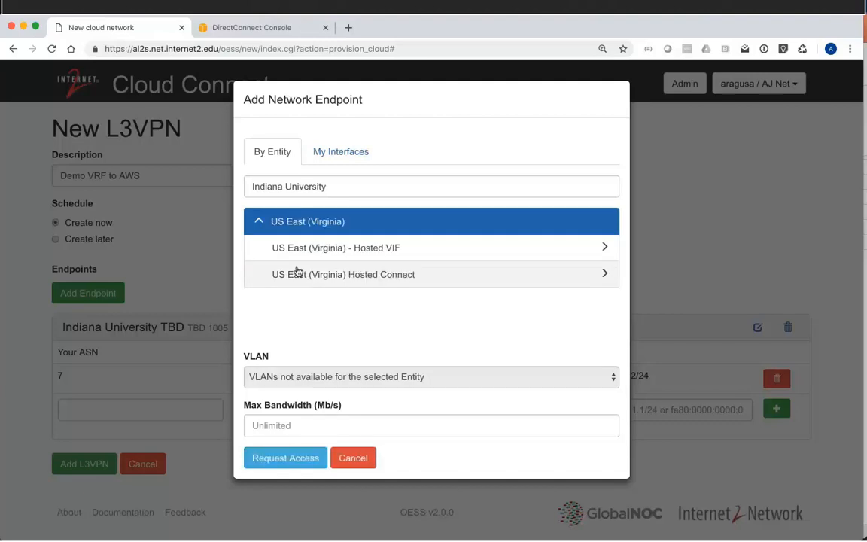
left_click(348, 249)
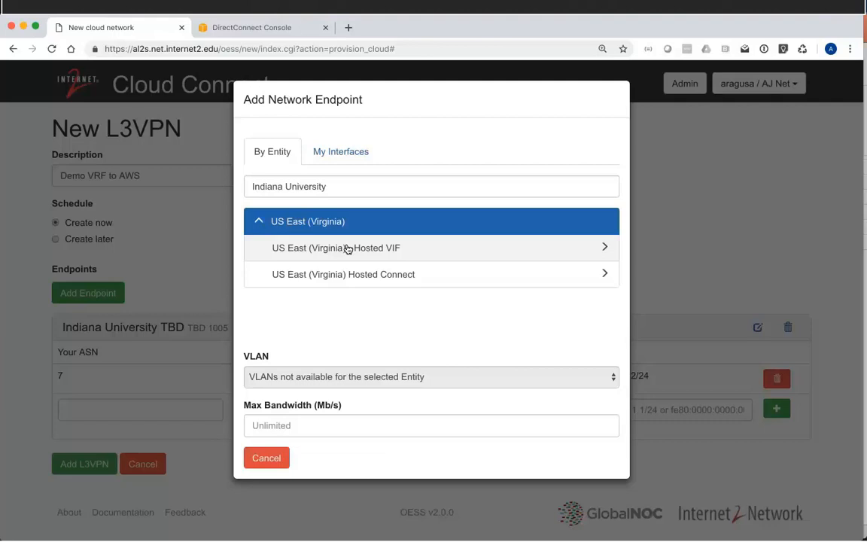
Set VLAN 1005 and 50 Mb/s max bandwidth, fill in the AWS account owner, and add the endpoint
left_click(316, 376)
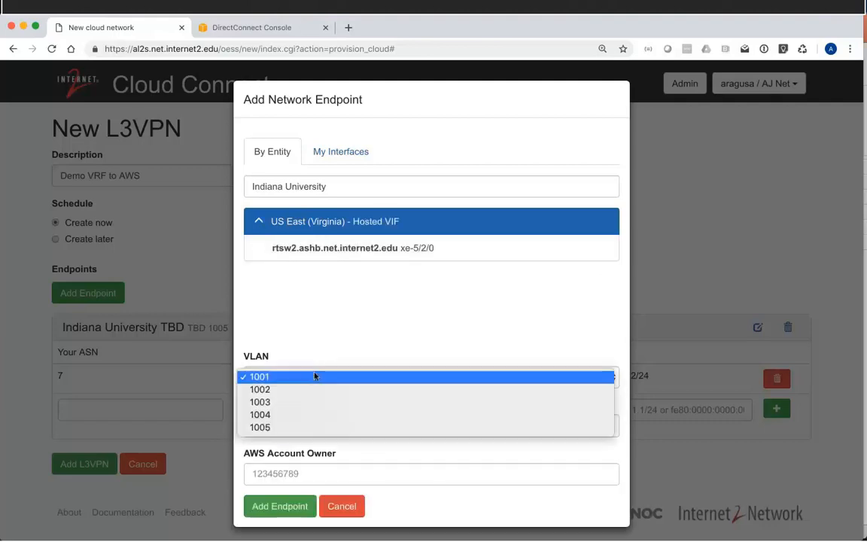
left_click(294, 427)
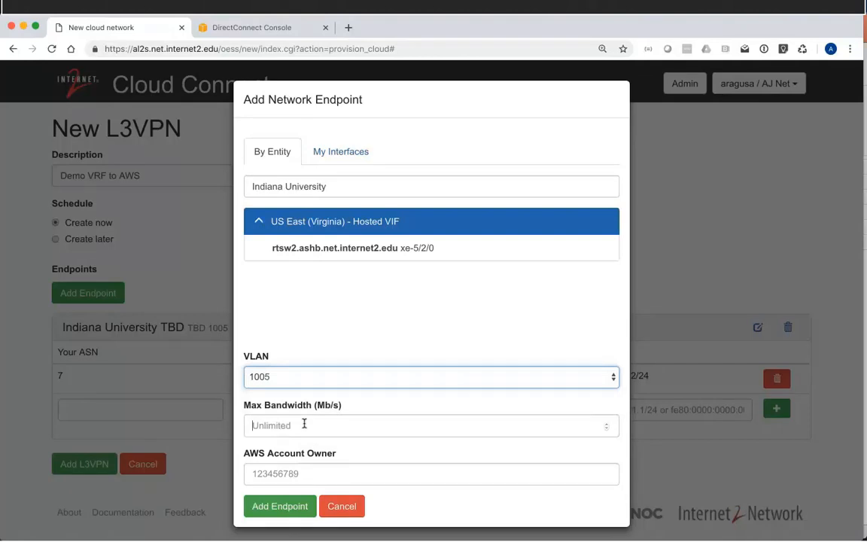
type("50")
key("Tab")
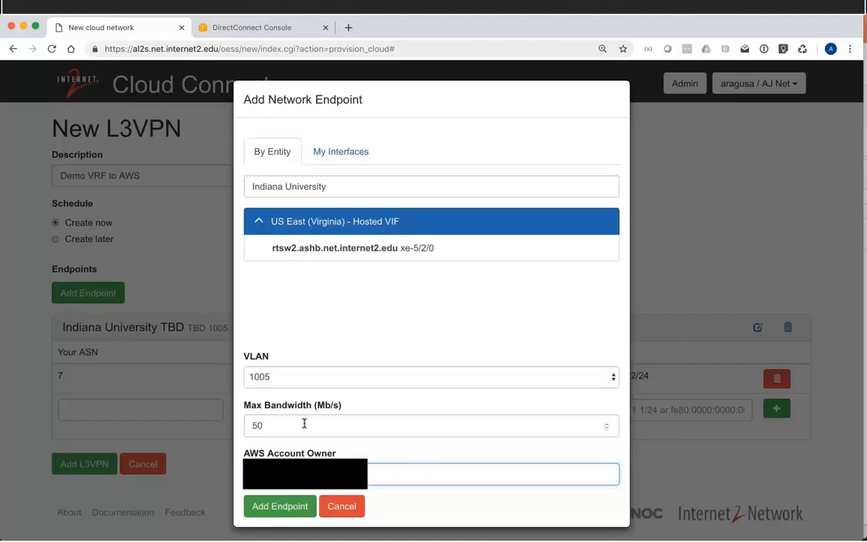
left_click(286, 507)
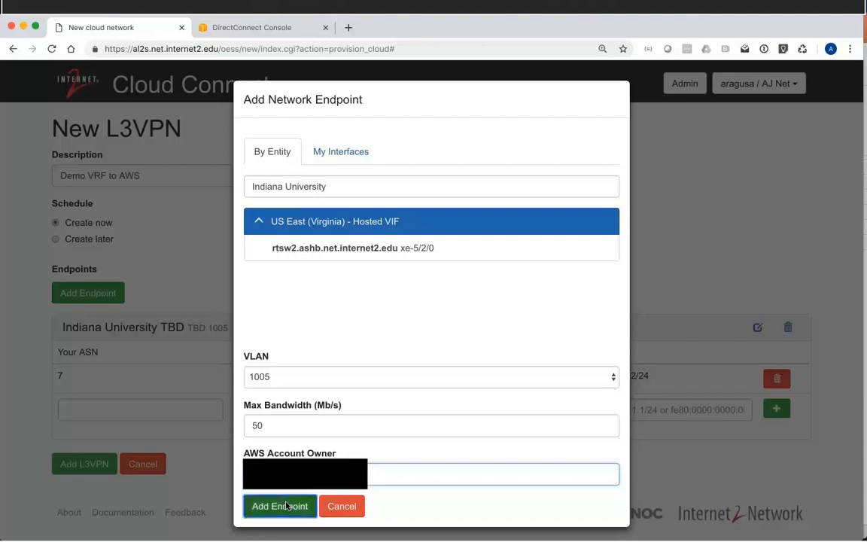
scroll(348, 309, "down", 2)
scroll(348, 308, "down", 1)
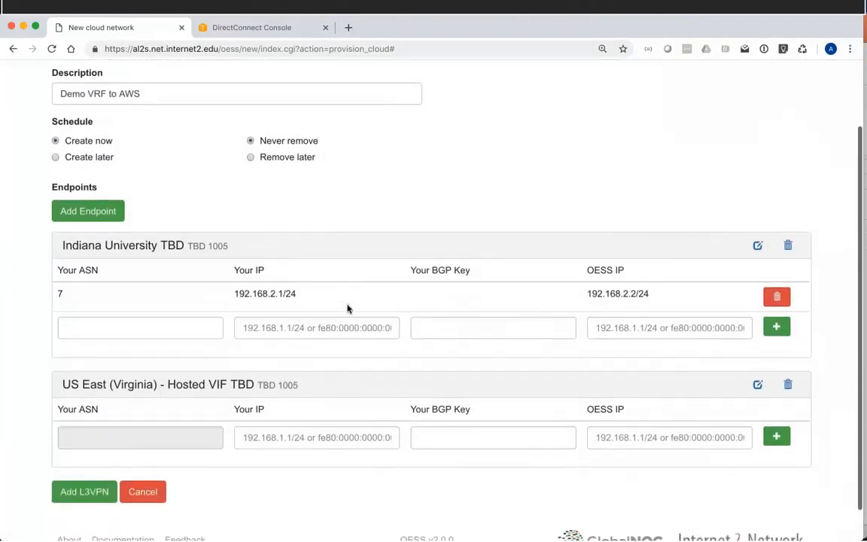
Peer the US East endpoint from 192.168.5.2/31 to OESS 192.168.5.3/31 with the pasted BGP key
left_click(297, 440)
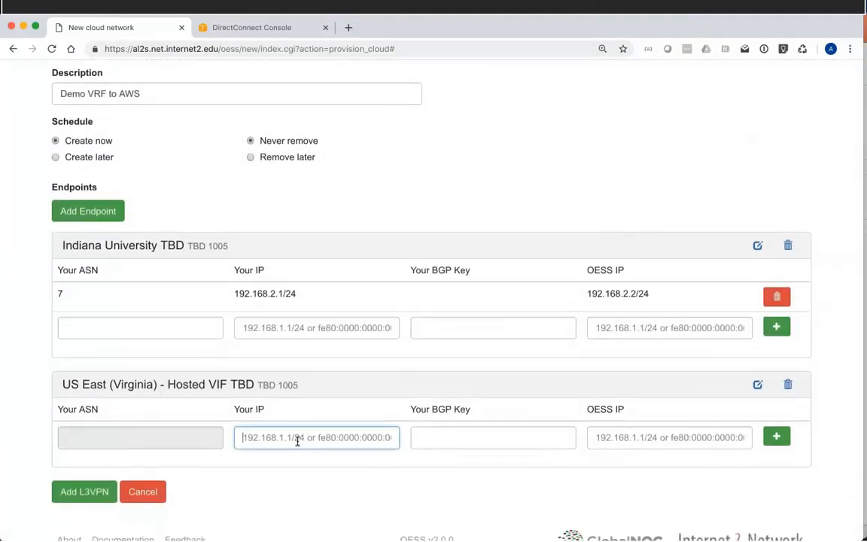
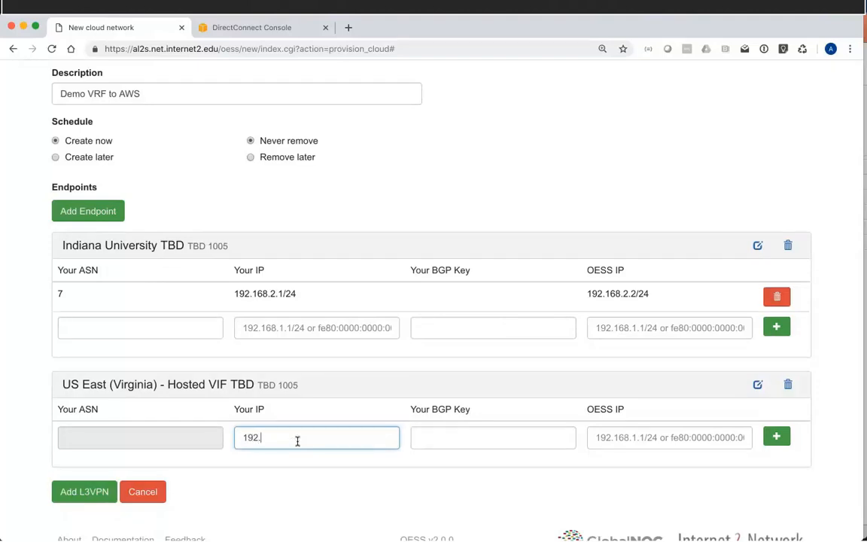
key("Tab")
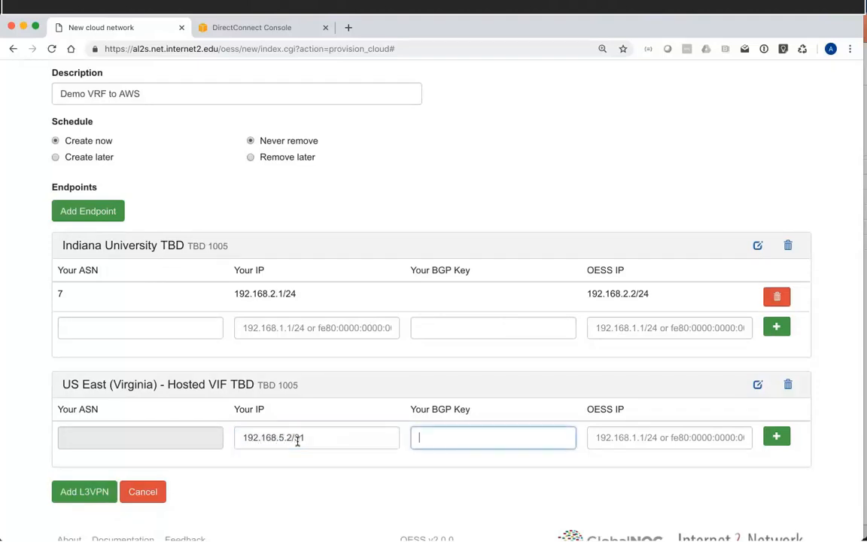
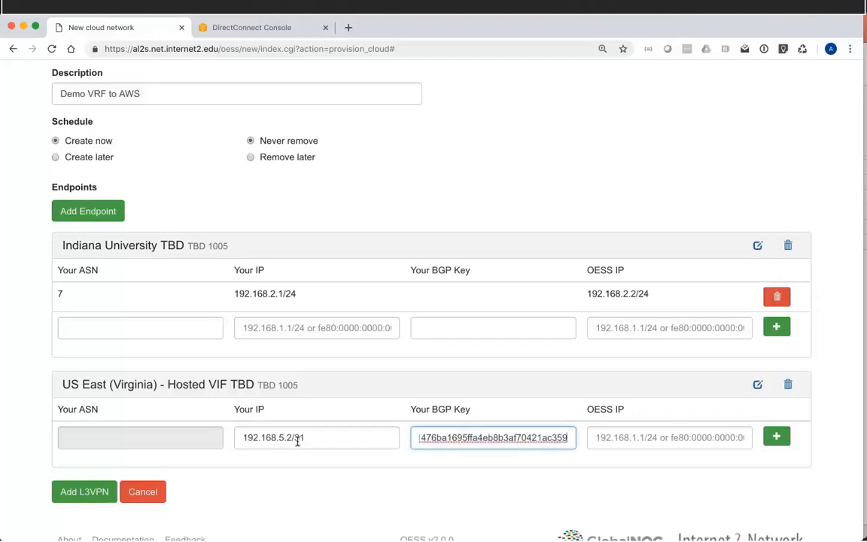
key("Tab")
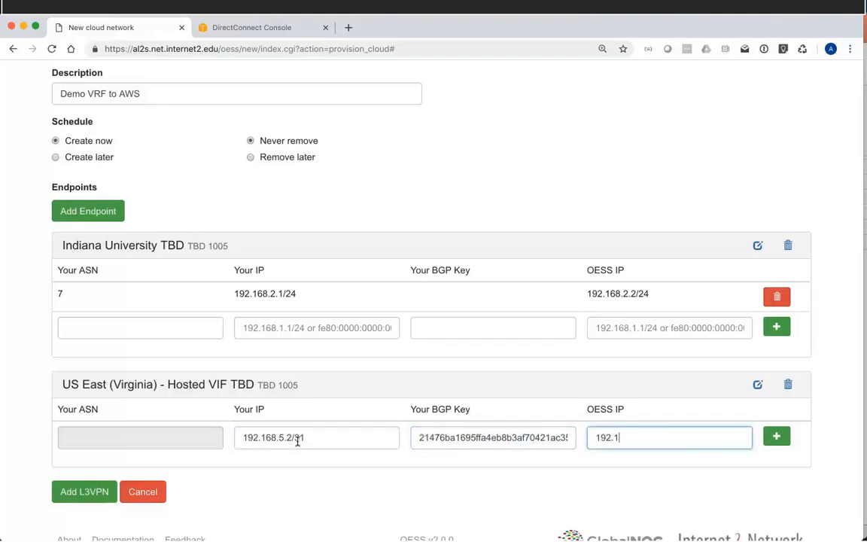
left_click(755, 460)
left_click(780, 439)
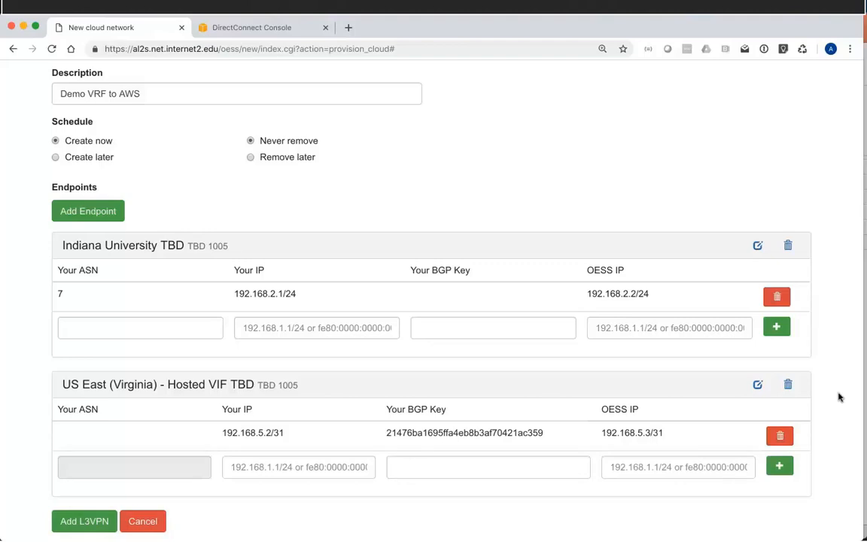
Submit the L3VPN with both endpoints
scroll(839, 398, "up", 2)
scroll(839, 397, "down", 1)
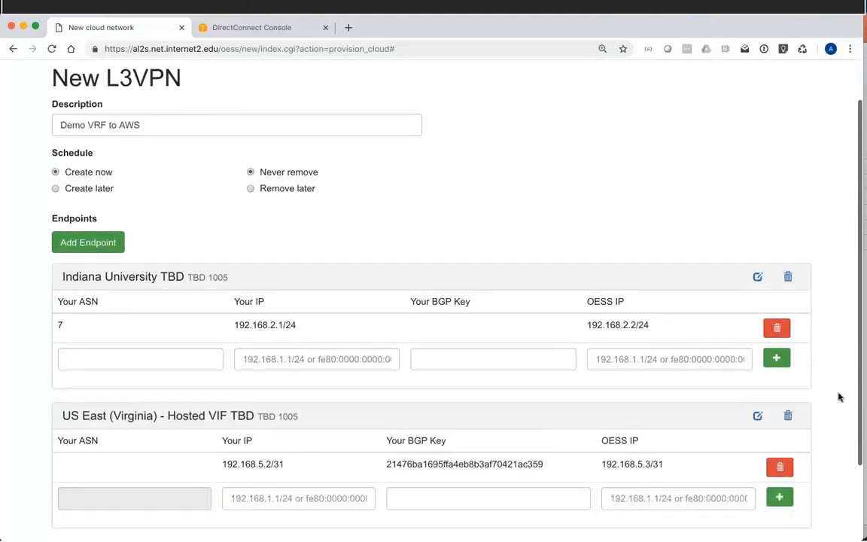
scroll(840, 397, "down", 1)
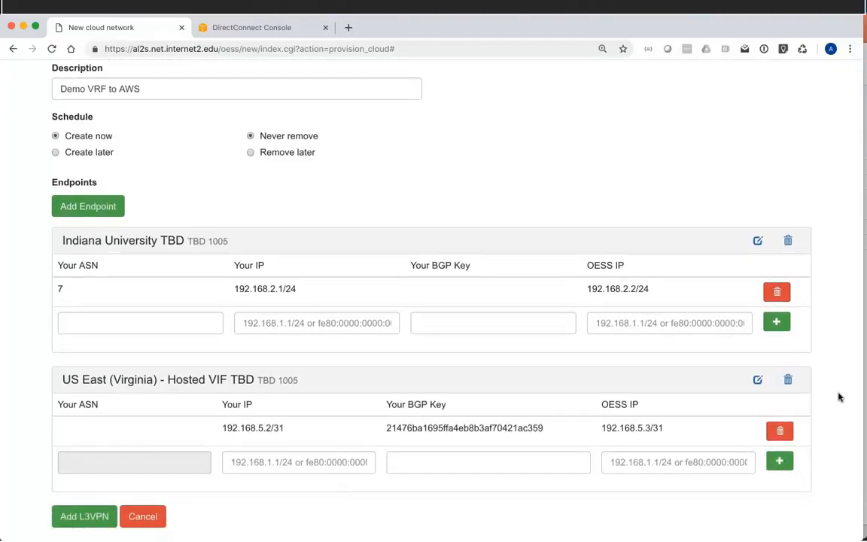
left_click(76, 519)
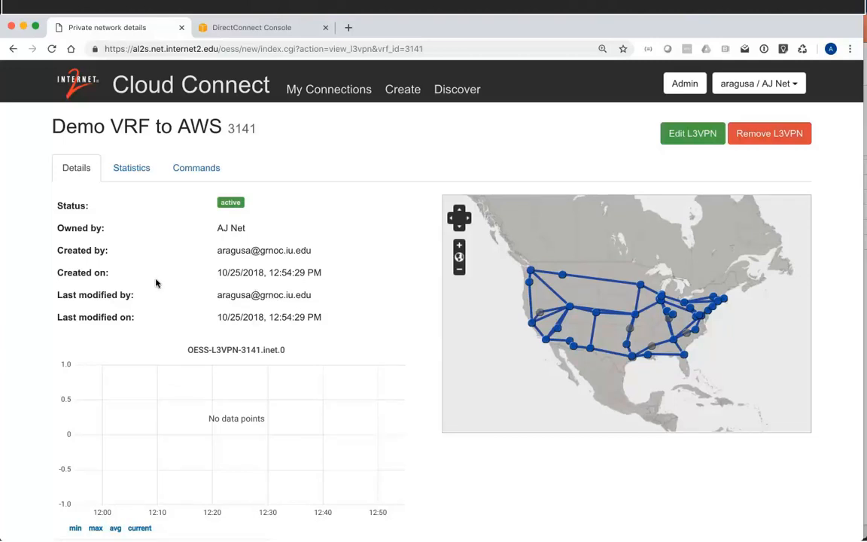
Review L3VPN 3141's peer tables, including US East peer ASN 7224, and its prefixes chart
scroll(39, 247, "down", 1)
scroll(40, 247, "down", 5)
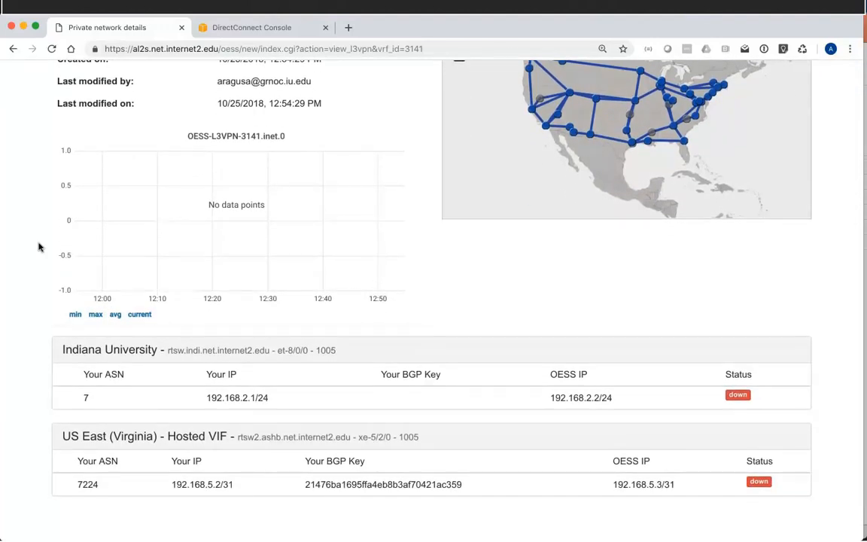
double_click(79, 486)
left_click(115, 489)
scroll(828, 332, "up", 3)
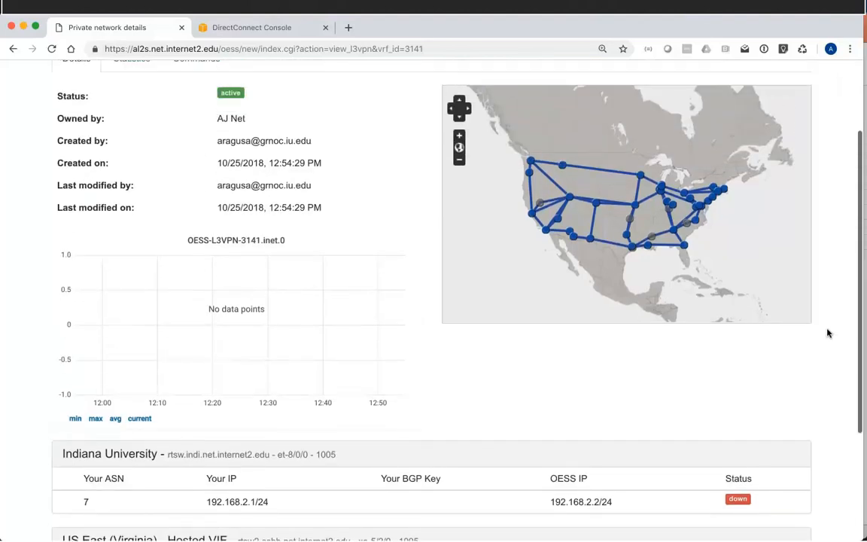
scroll(827, 333, "up", 1)
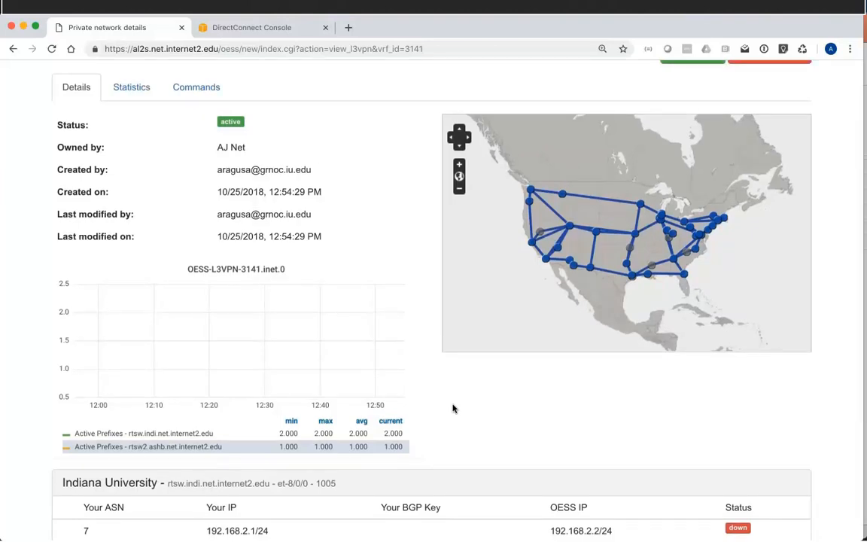
scroll(452, 408, "up", 2)
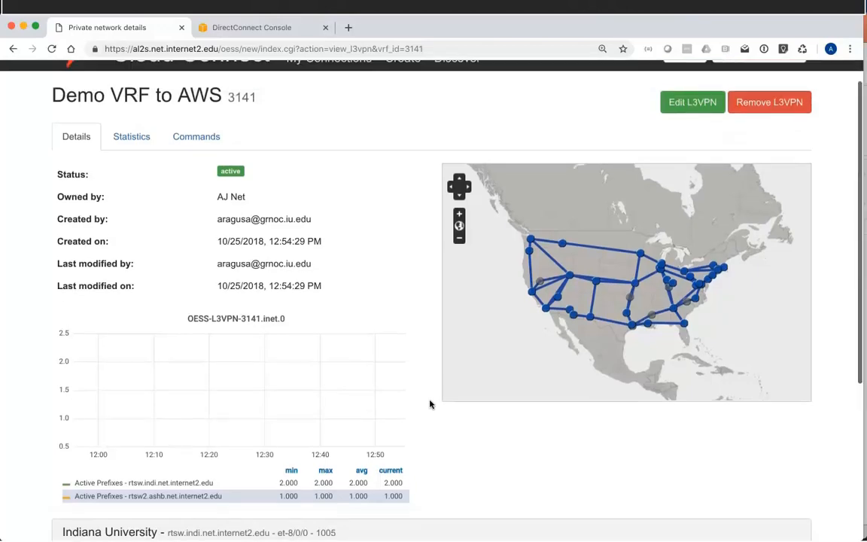
scroll(431, 405, "up", 2)
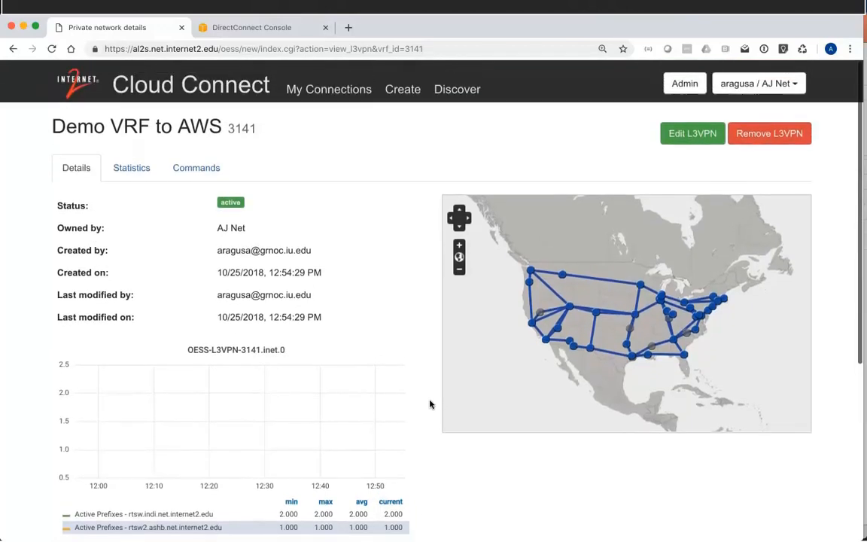
In the Direct Connect console, select the pending Demo VRF to AWS interface and acknowledge data-transfer charges
left_click(283, 28)
left_click(808, 162)
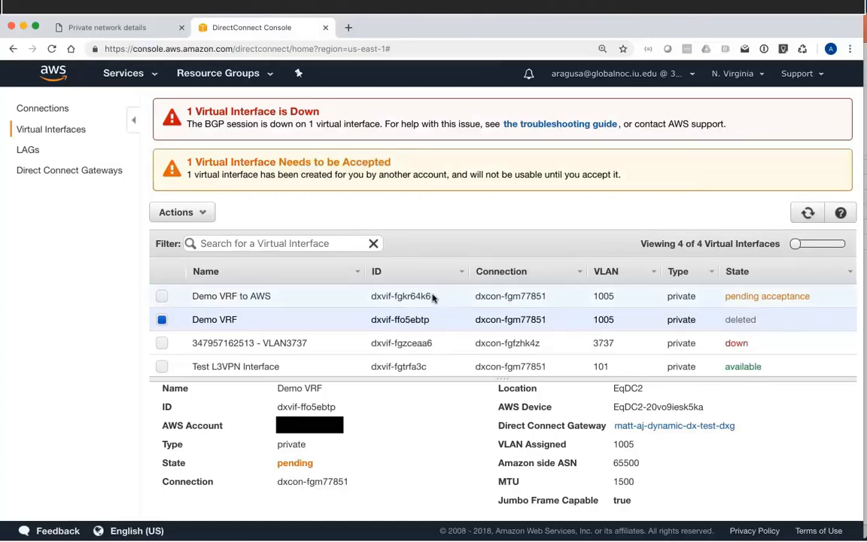
left_click(433, 296)
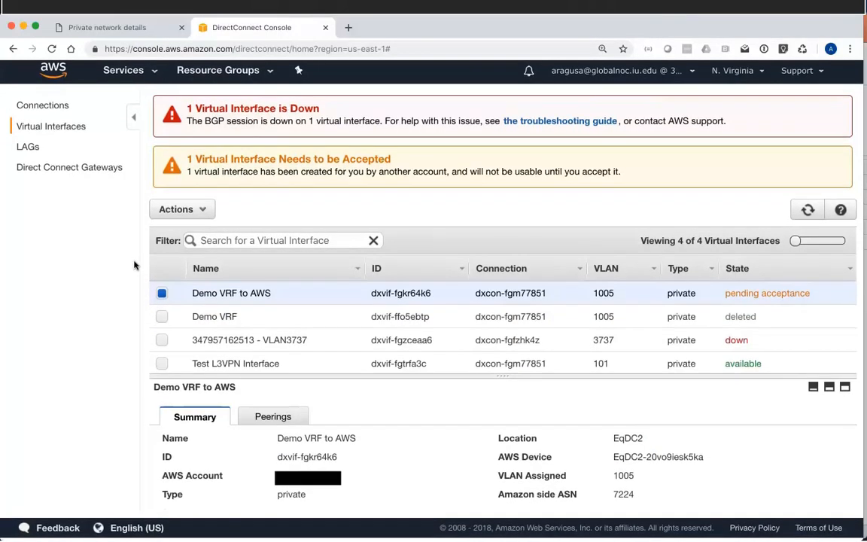
left_click_drag(543, 498, 645, 441)
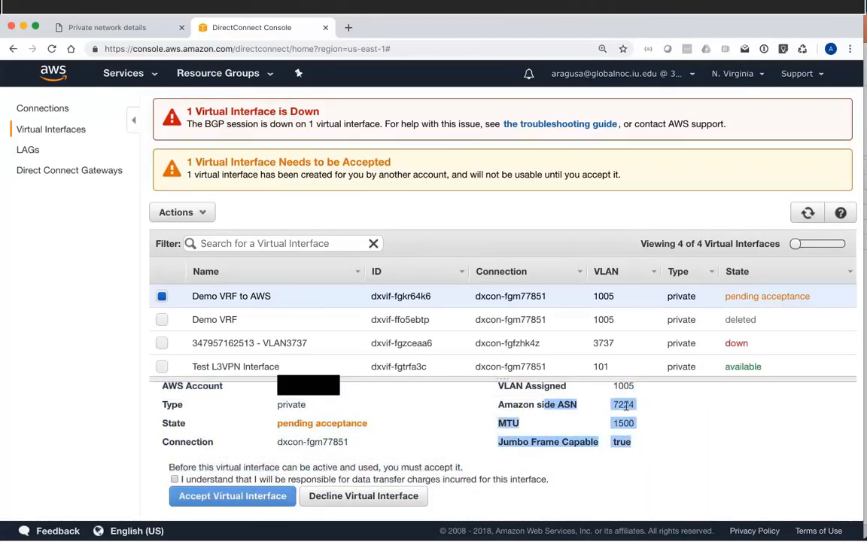
double_click(530, 404)
double_click(621, 404)
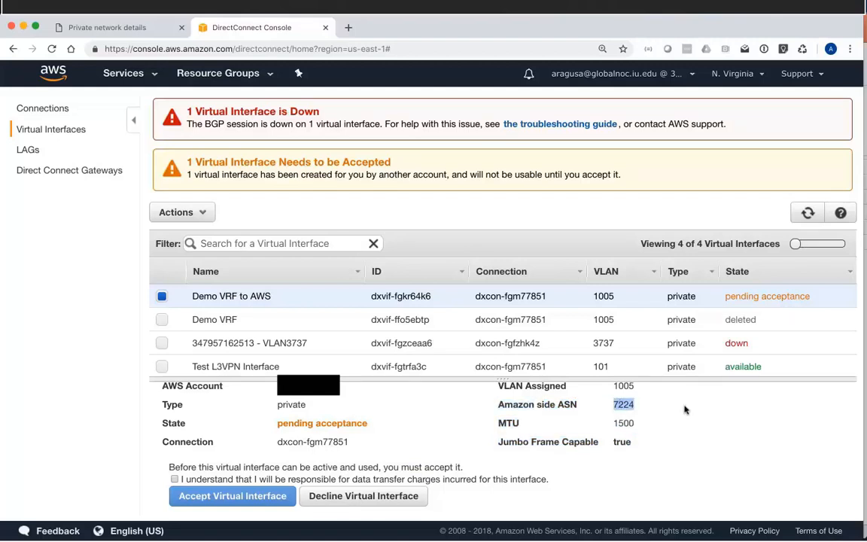
left_click(175, 480)
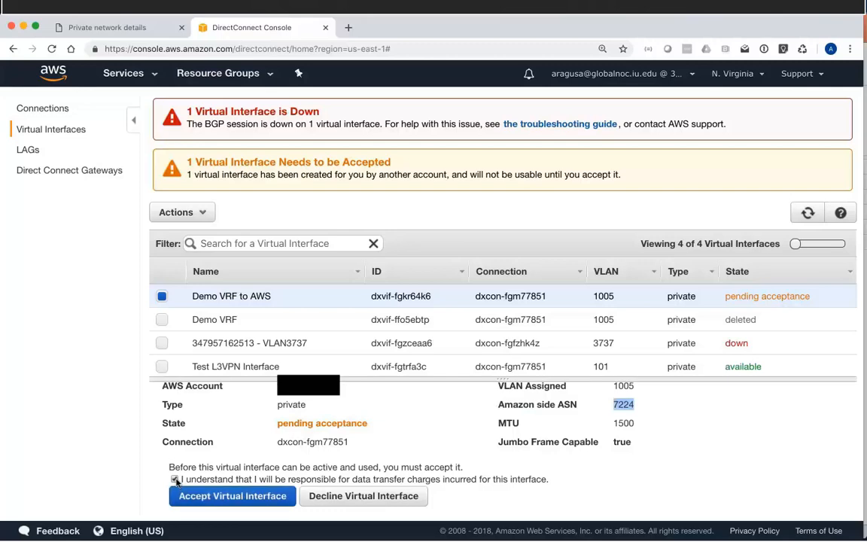
Accept the interface onto the matt-aj-dynamic-dx-test-dxg Direct Connect gateway
left_click(214, 496)
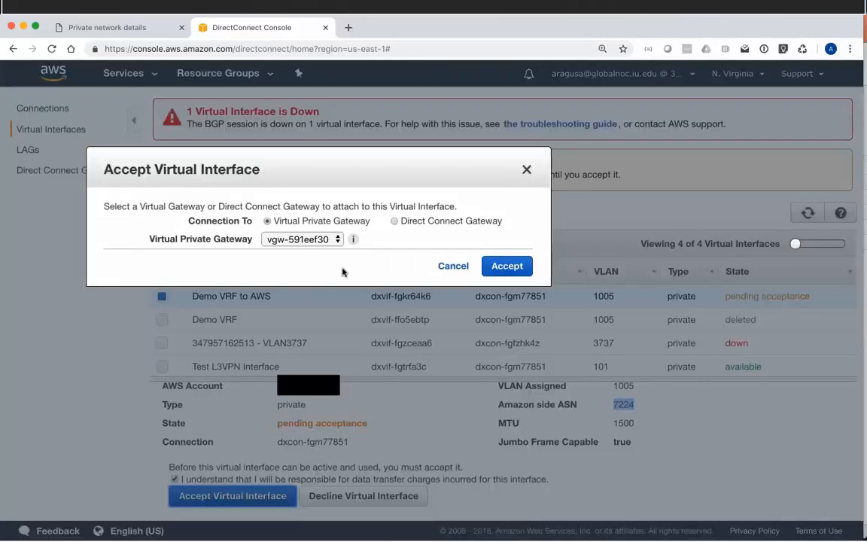
left_click(394, 221)
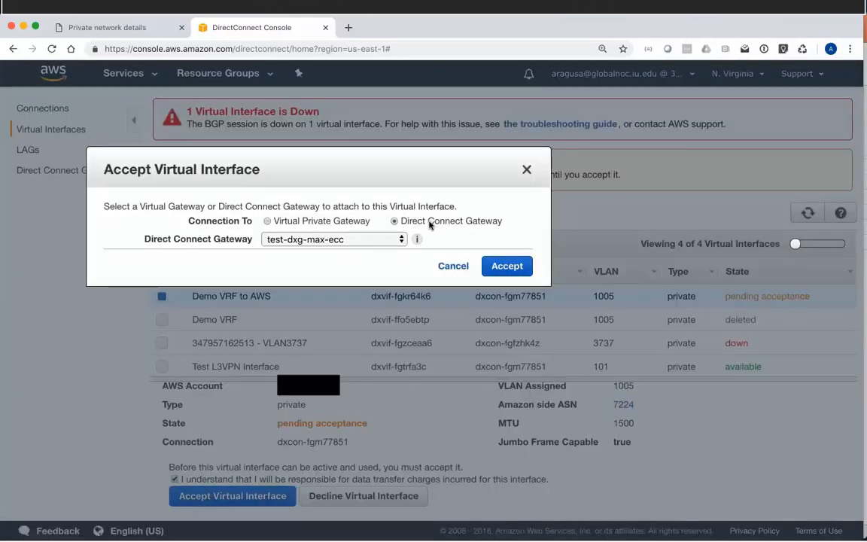
left_click(361, 241)
left_click(362, 265)
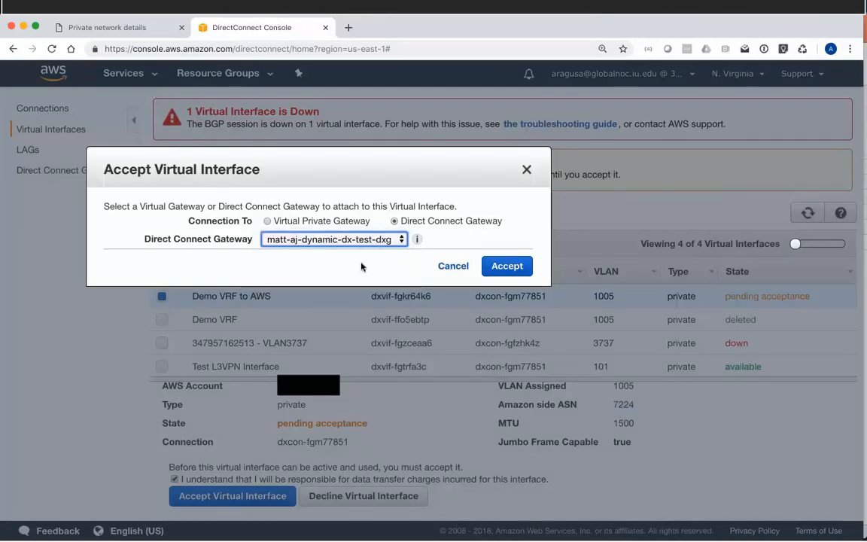
left_click(506, 266)
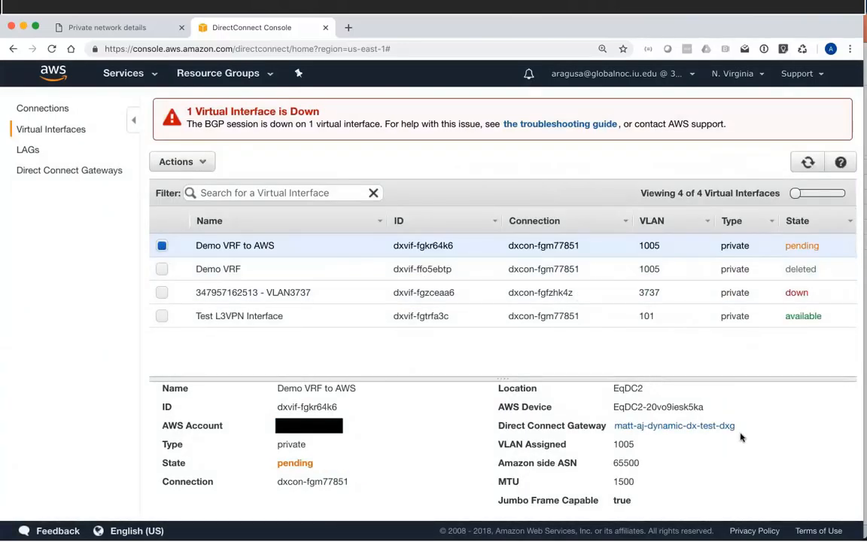
Check the interface details: VLAN 1005 and Amazon side ASN 65500
scroll(740, 438, "up", 3)
scroll(740, 437, "down", 3)
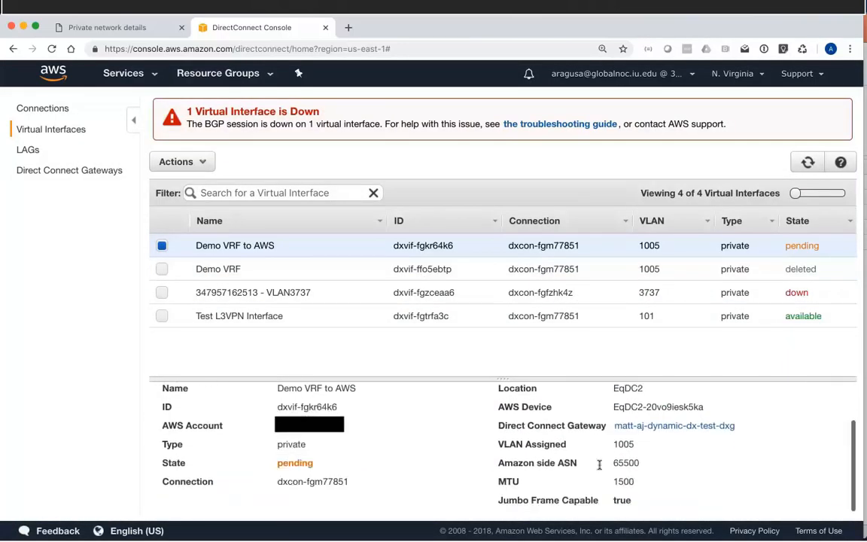
left_click_drag(610, 465, 642, 465)
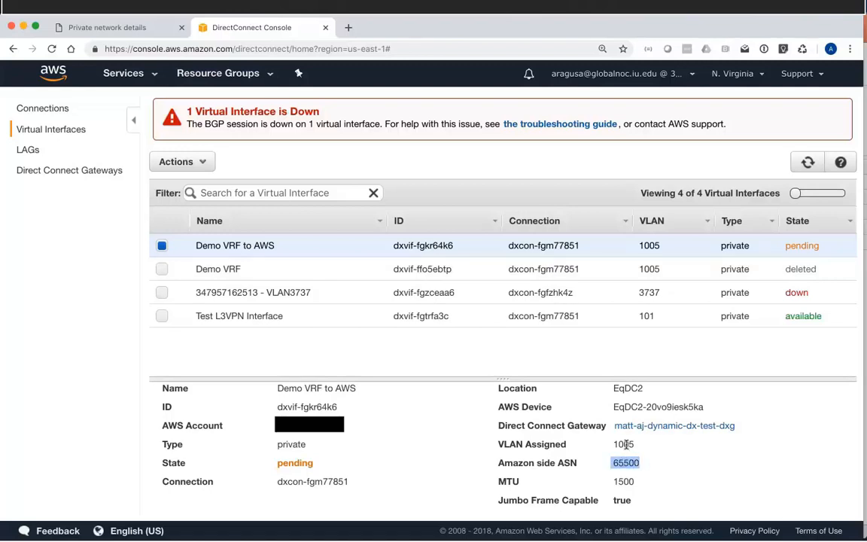
double_click(625, 444)
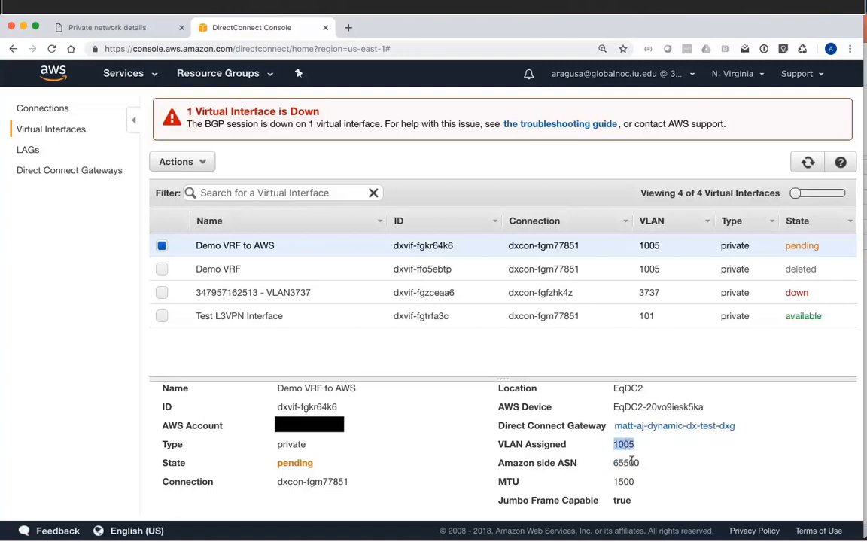
double_click(628, 462)
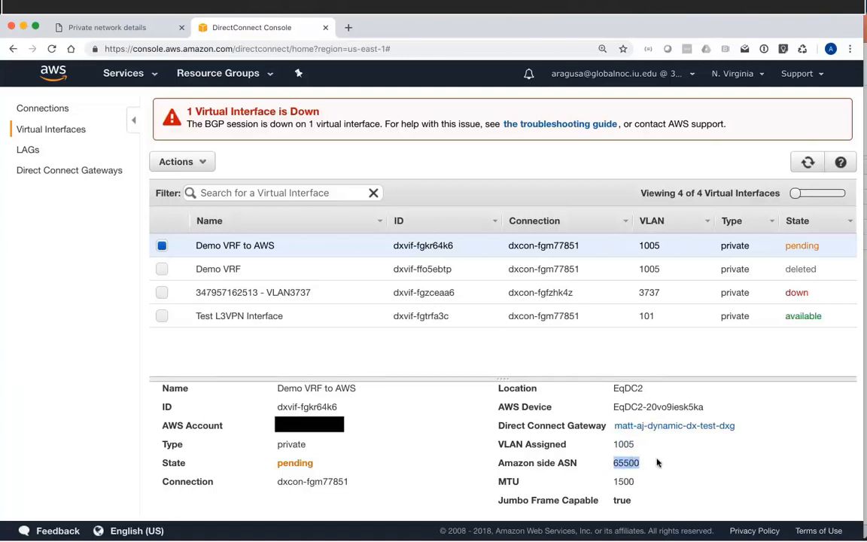
left_click(572, 460)
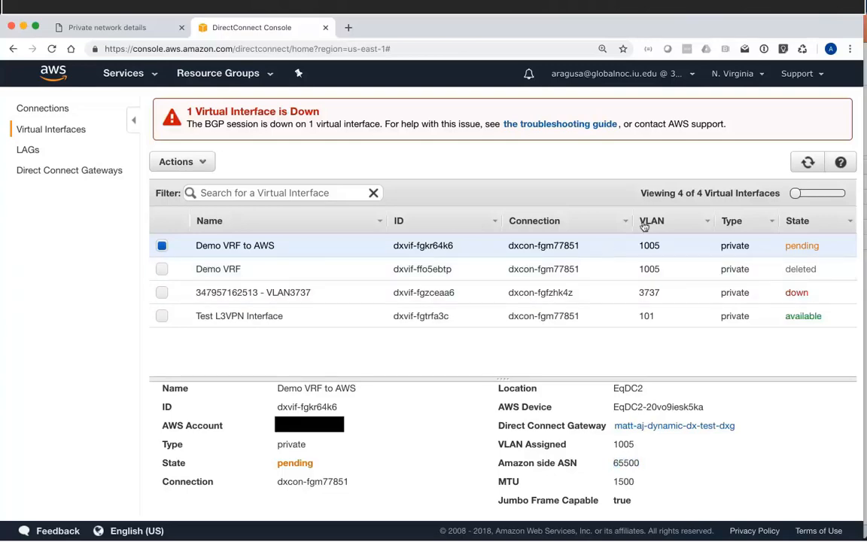
left_click(128, 28)
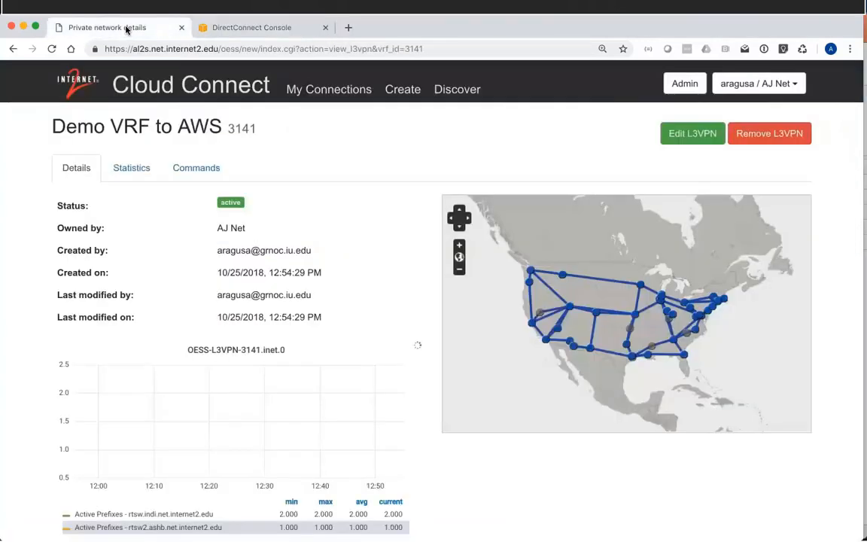
Reload L3VPN 3141 and confirm Indiana University's peer up, US East down, checking the terminal ping
scroll(22, 172, "down", 2)
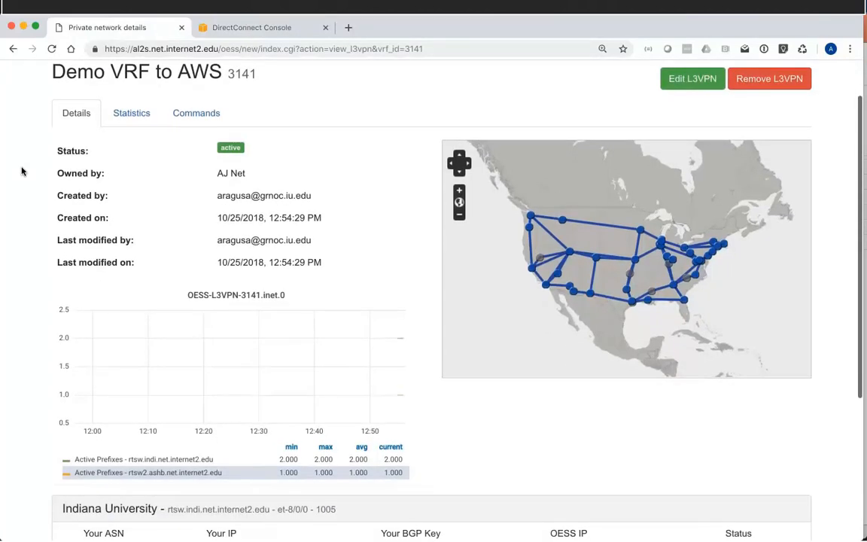
key("super+r")
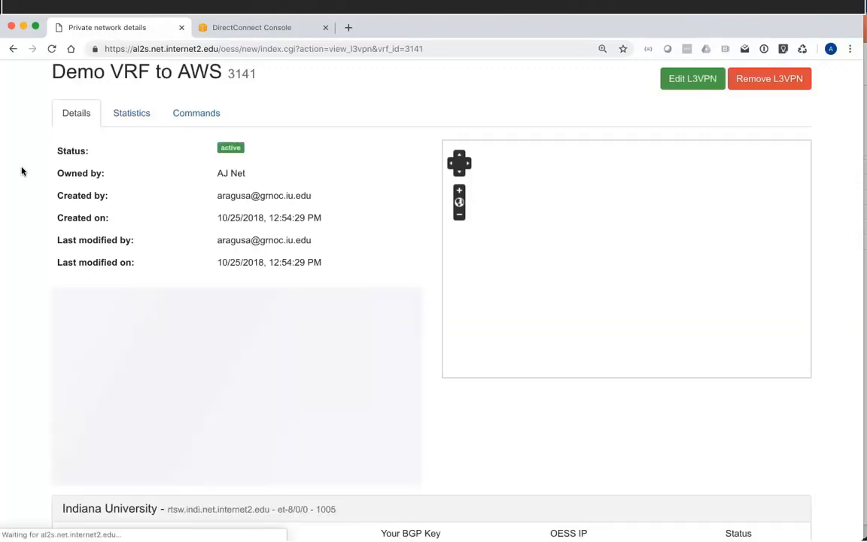
scroll(22, 171, "down", 1)
scroll(22, 172, "down", 2)
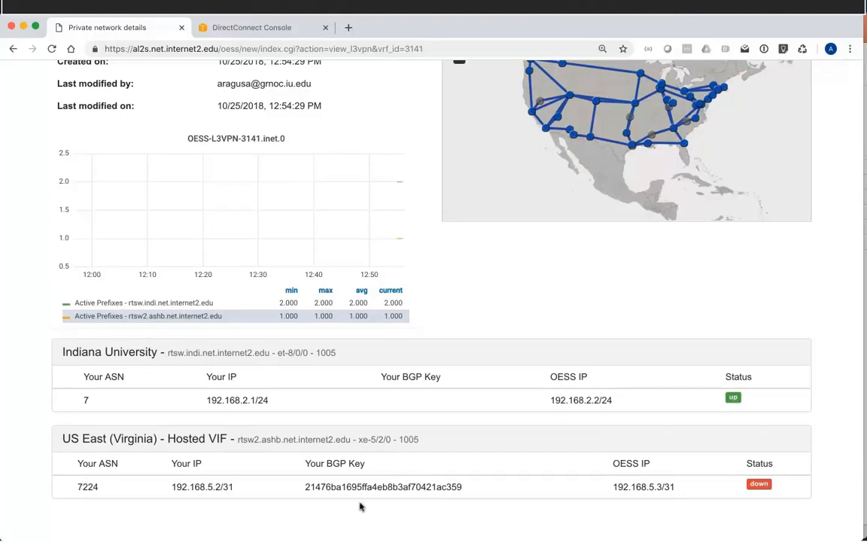
left_click(276, 523)
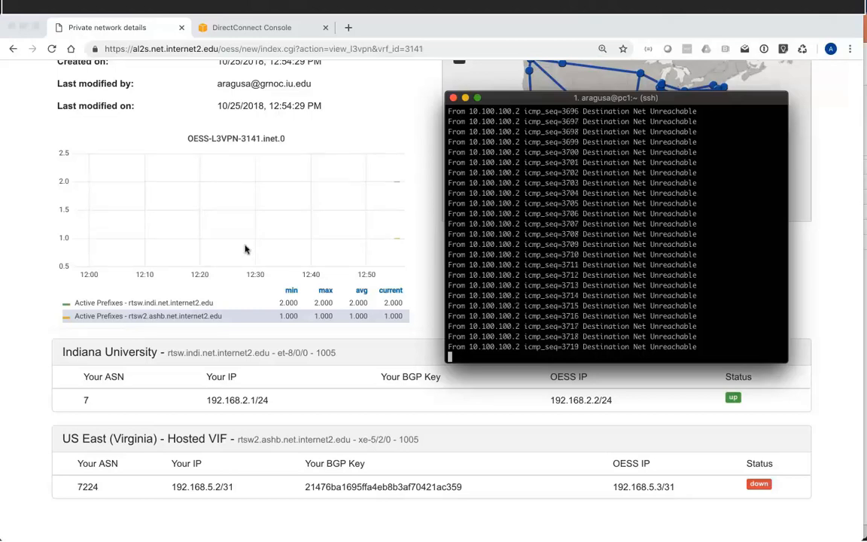
left_click(32, 219)
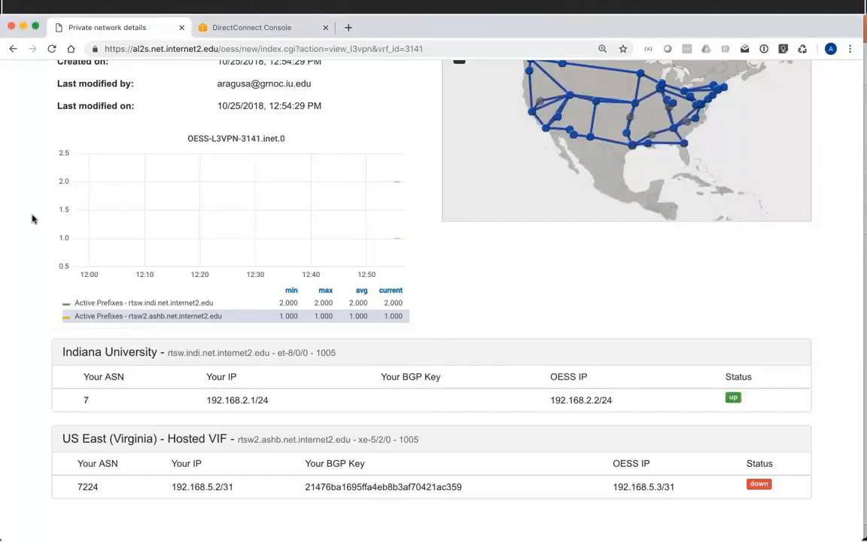
scroll(32, 218, "up", 5)
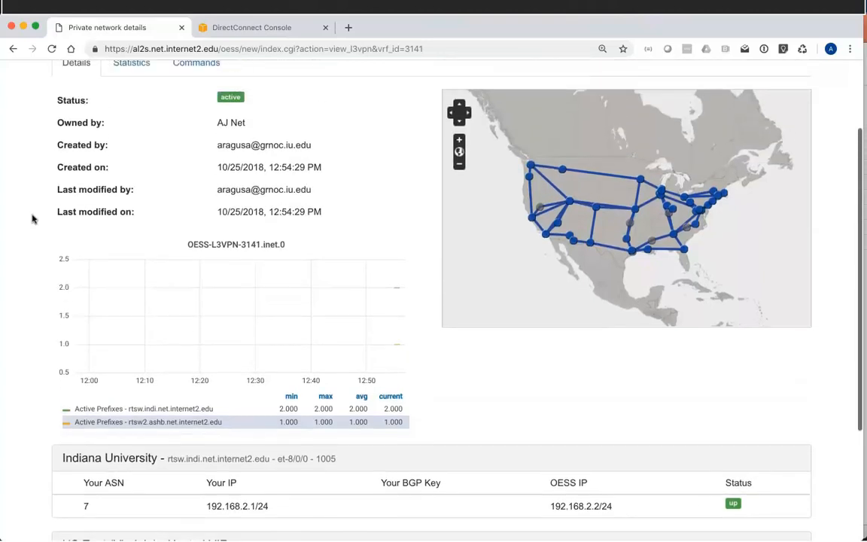
View Statistics for rtsw.indi et-8/0/0 - 1005 over Last hour, browsing the interface and peer IP choices
left_click(127, 107)
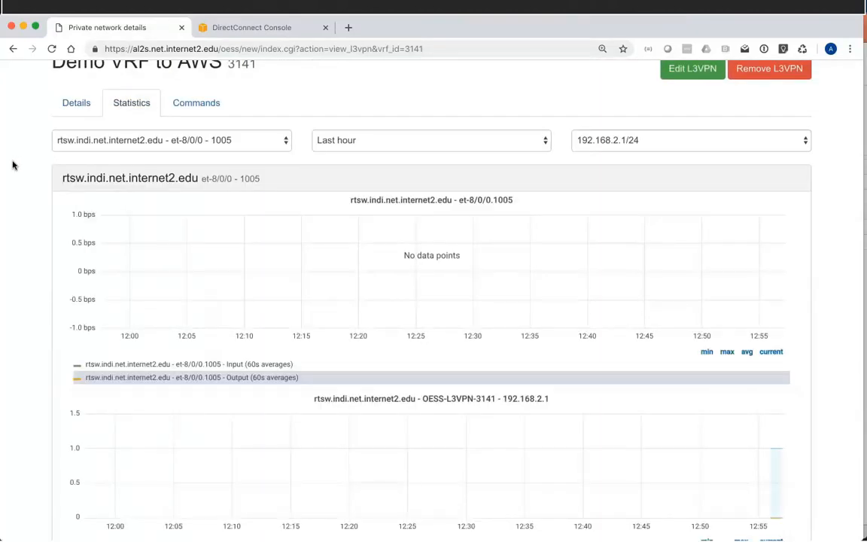
scroll(12, 165, "down", 2)
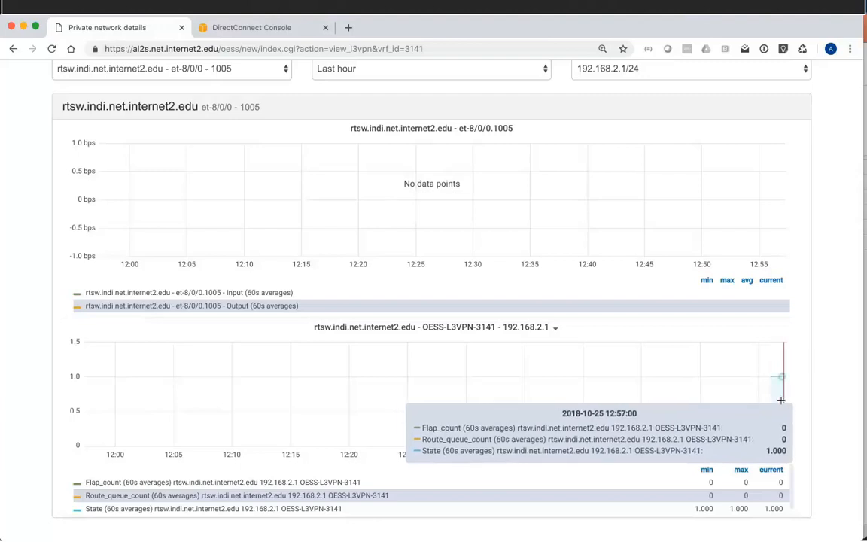
scroll(823, 391, "up", 3)
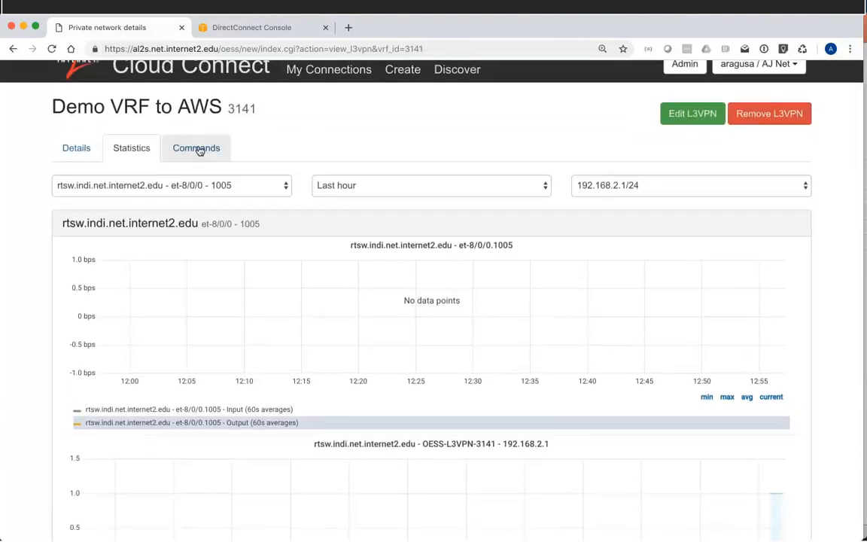
left_click(189, 187)
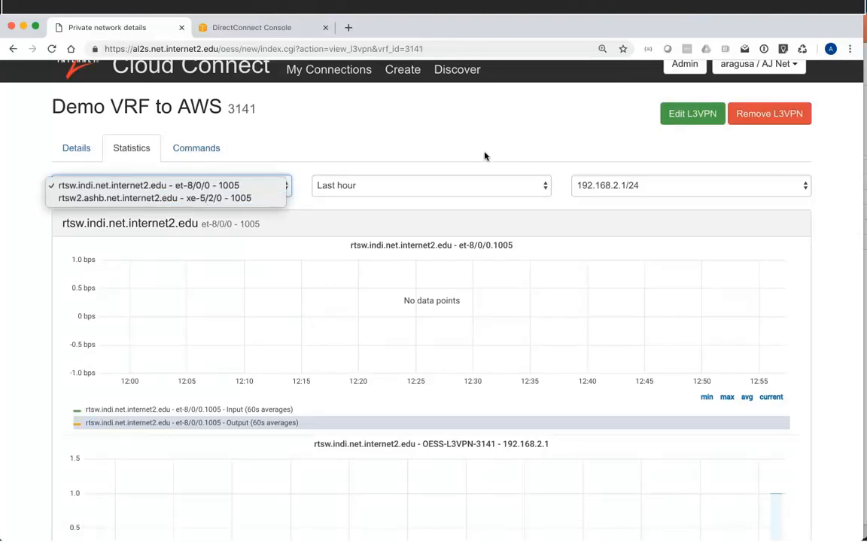
left_click(635, 186)
left_click(639, 186)
left_click(567, 143)
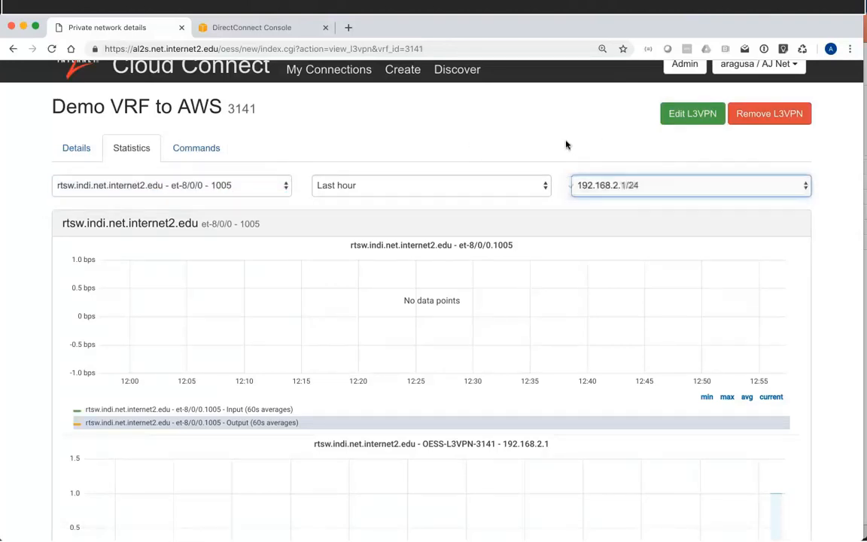
left_click(441, 191)
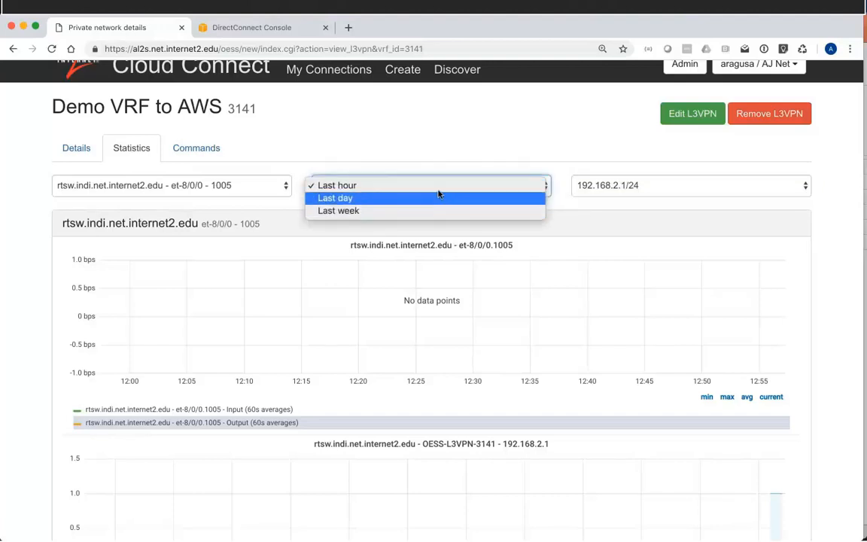
left_click(427, 156)
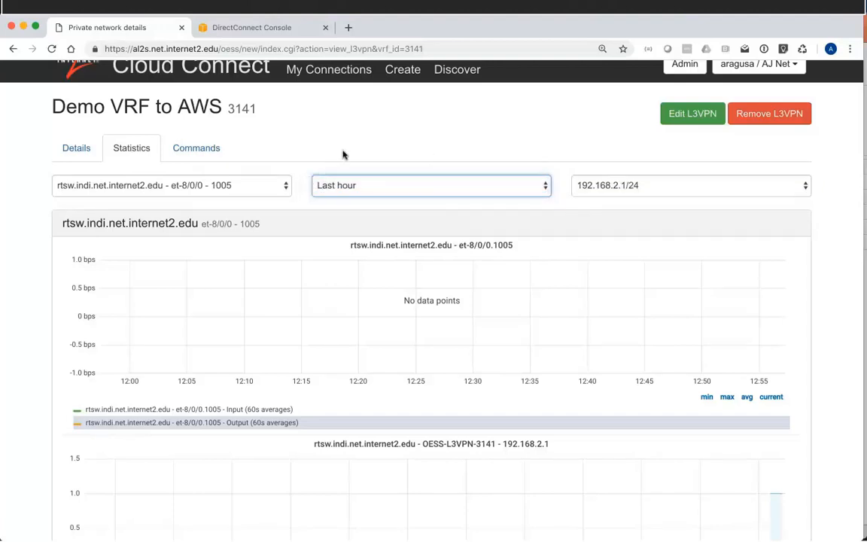
Run the version command on rtsw.indi.net.internet2.edu and read its output (mx960, Junos 15.1F6-S6.4)
left_click(201, 155)
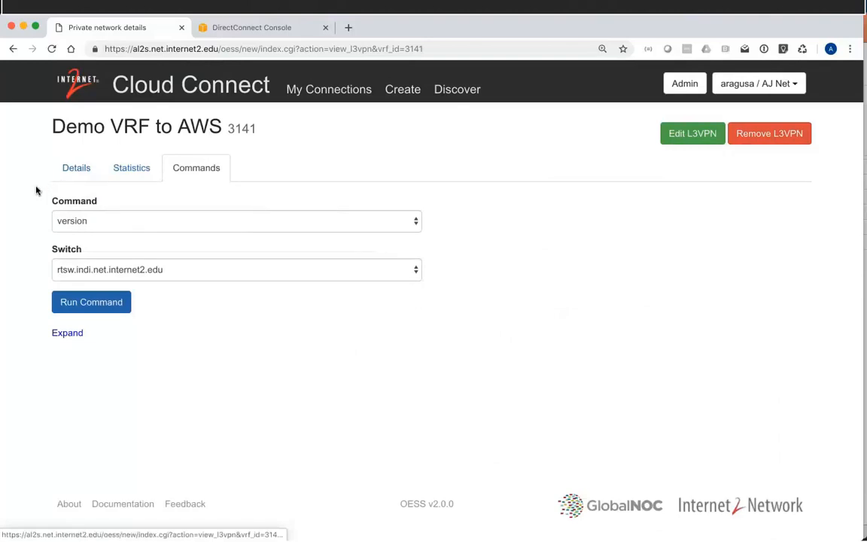
scroll(35, 193, "down", 1)
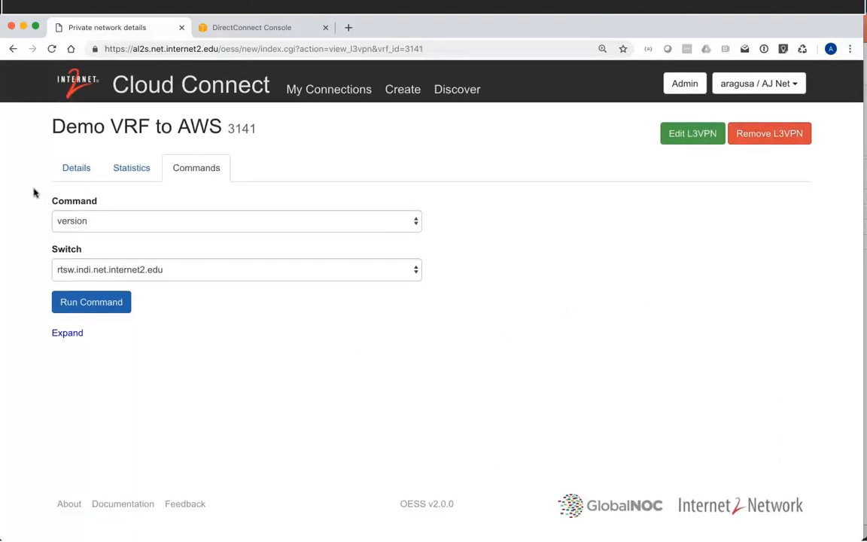
left_click(164, 272)
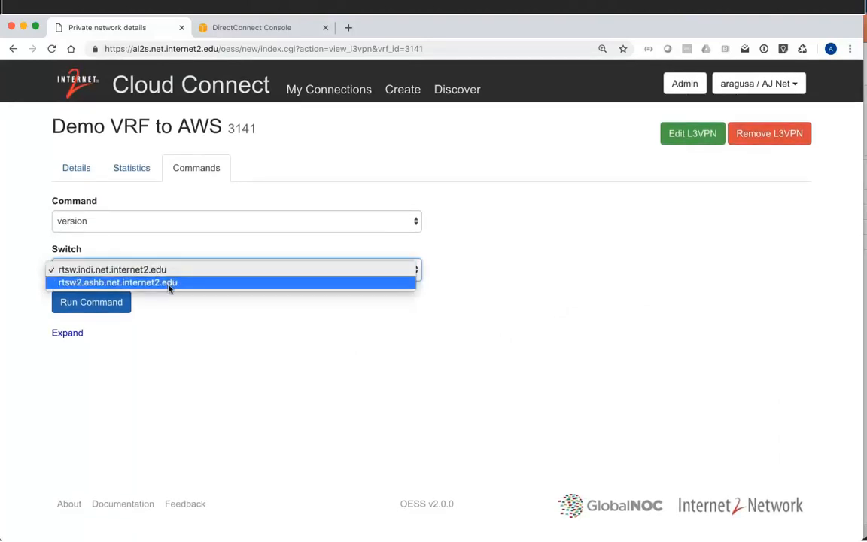
left_click(168, 286)
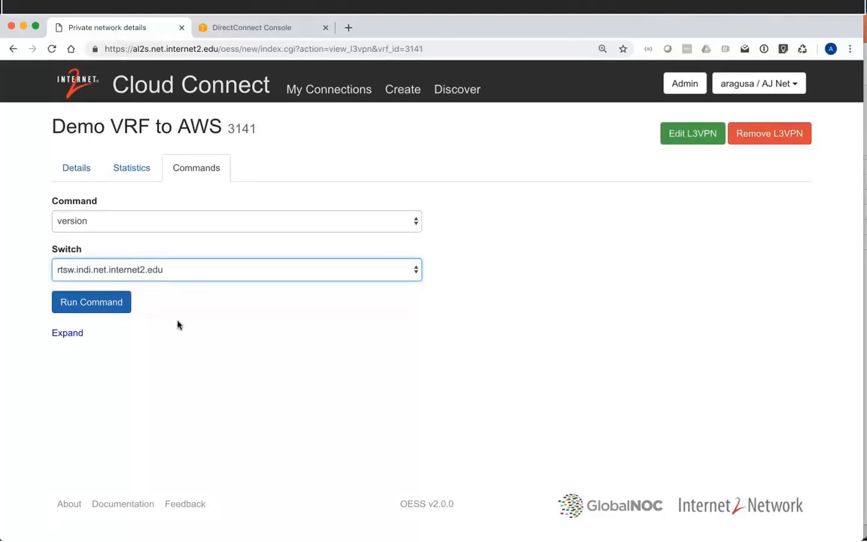
left_click(195, 277)
left_click(195, 286)
left_click(96, 304)
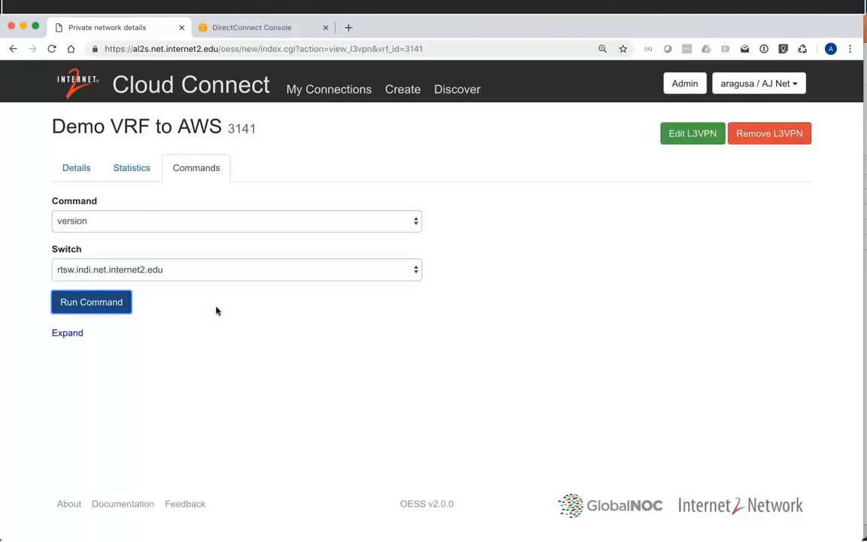
scroll(271, 340, "down", 3)
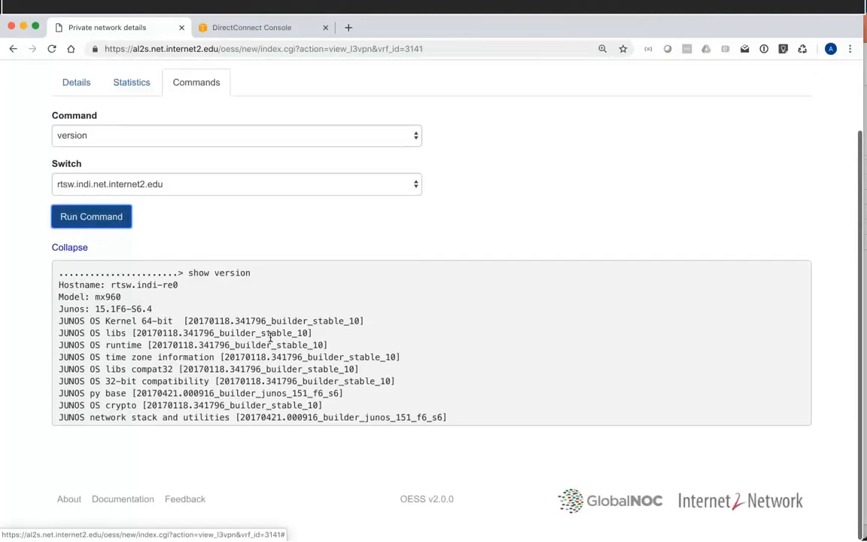
scroll(267, 343, "down", 5)
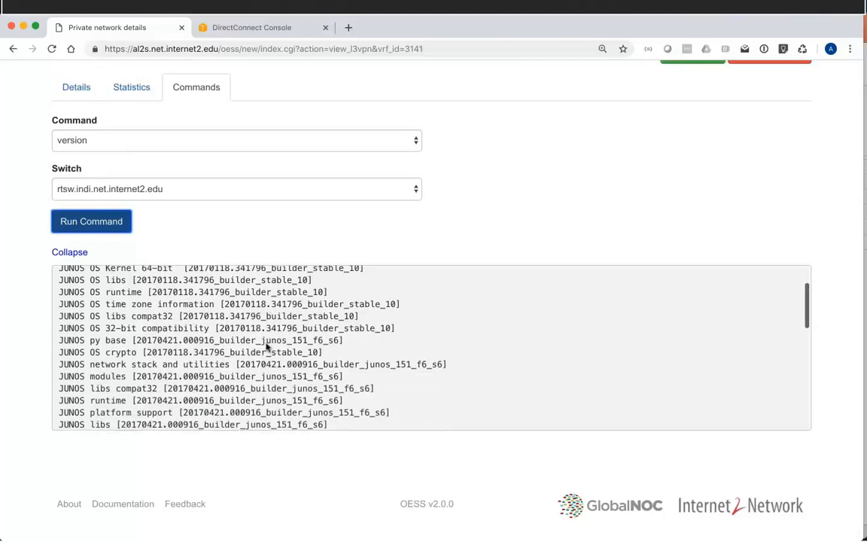
scroll(268, 349, "down", 5)
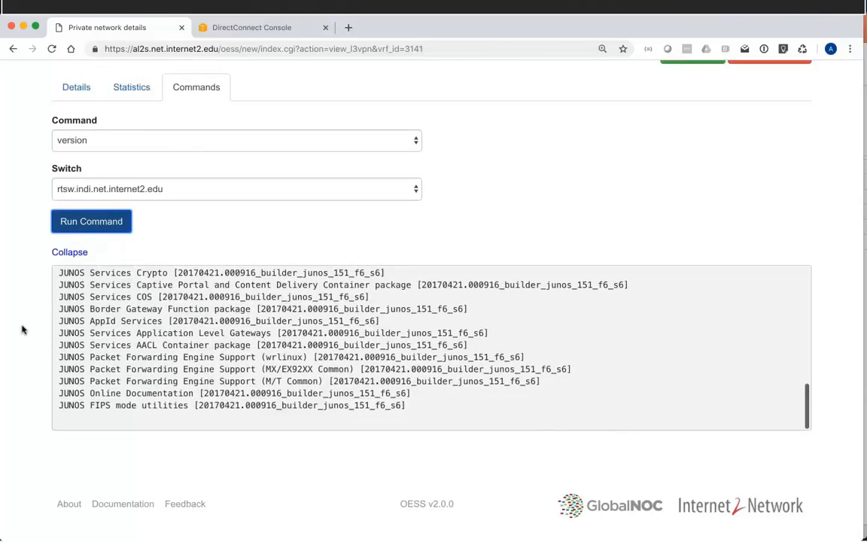
scroll(33, 317, "up", 3)
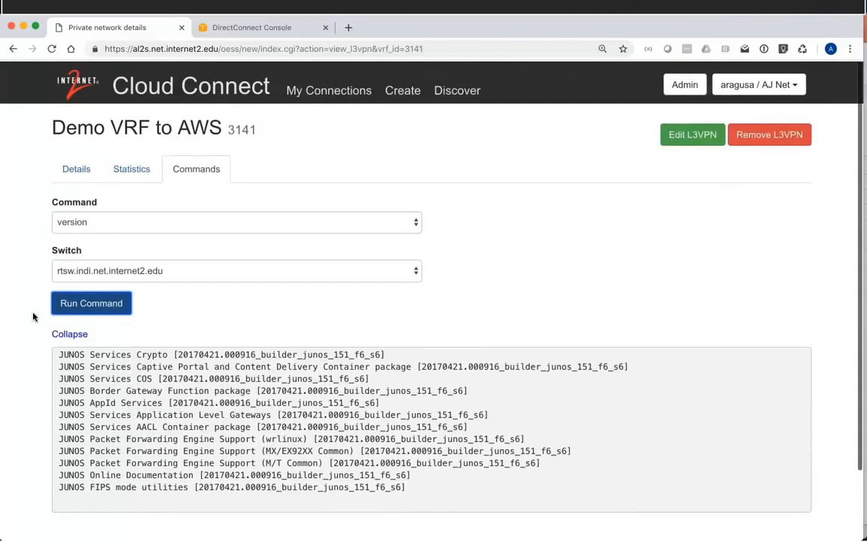
Show L3VPN 3141's Details tab and scroll through its BGP peer tables
left_click(76, 169)
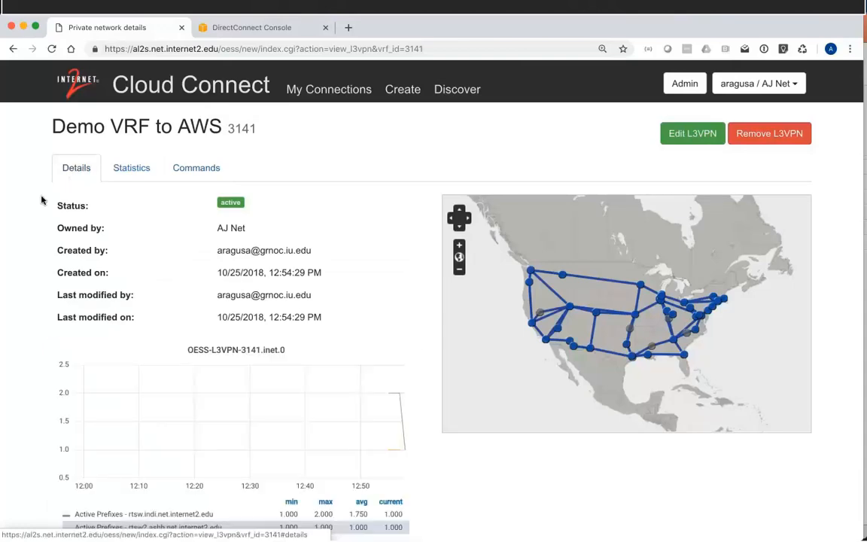
scroll(41, 204, "down", 1)
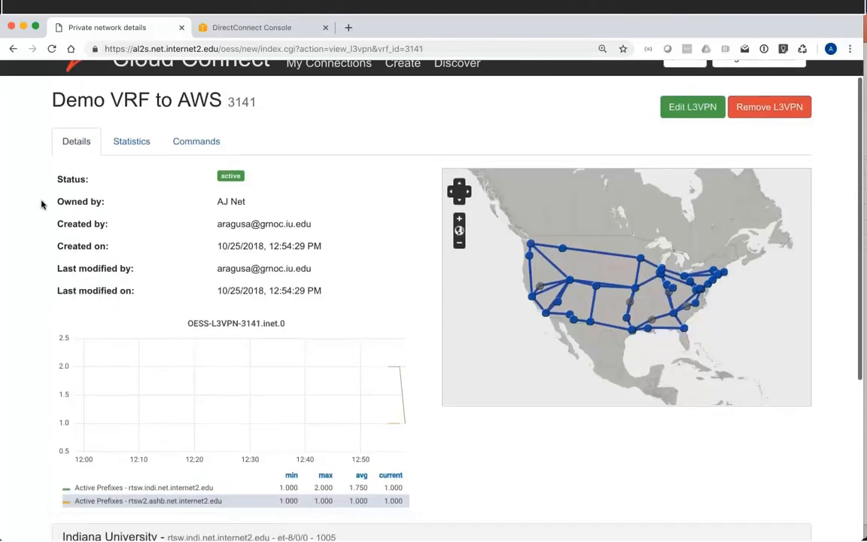
scroll(42, 205, "down", 4)
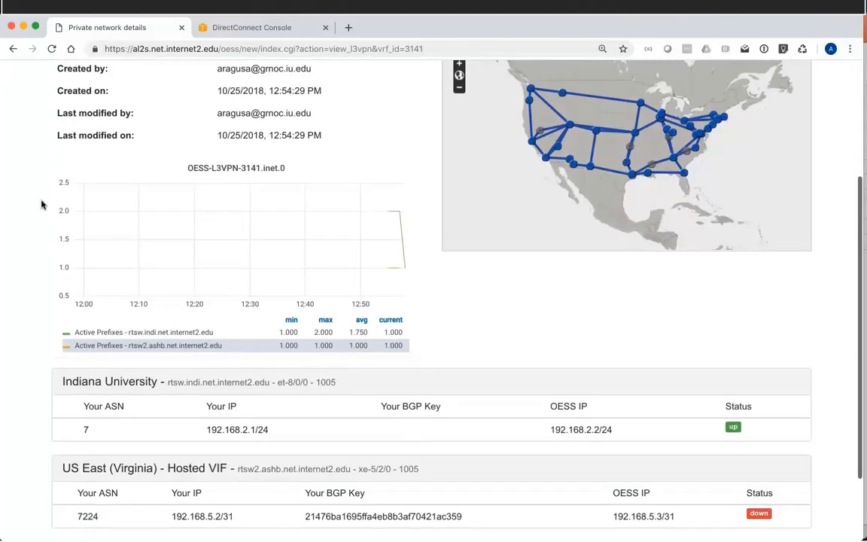
scroll(42, 205, "up", 4)
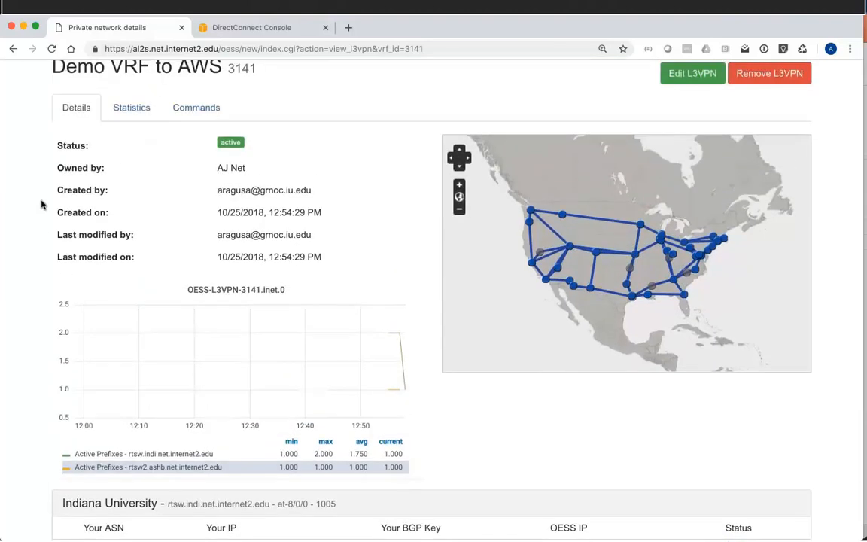
Reload the details to recheck: US East peer still down, prefixes 1 on rtsw.indi, 0 on rtsw2.ashb
key("super+r")
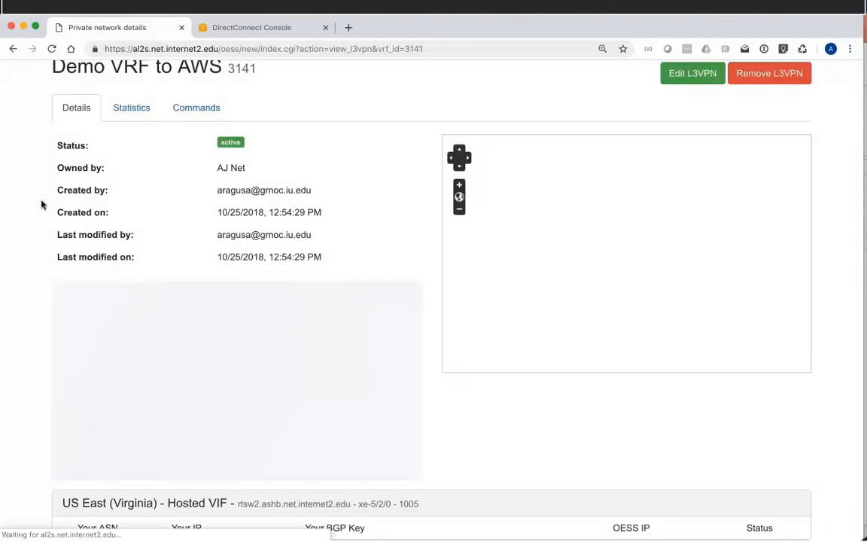
scroll(42, 204, "down", 5)
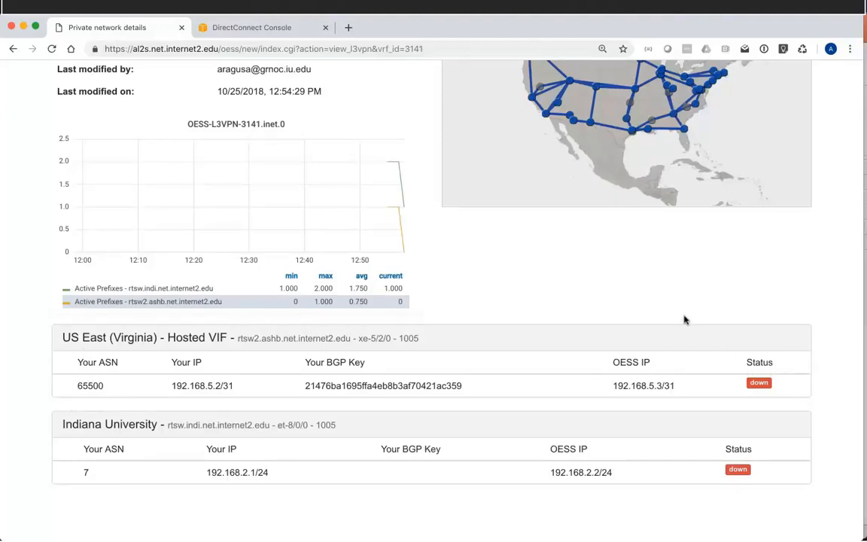
scroll(615, 294, "up", 2)
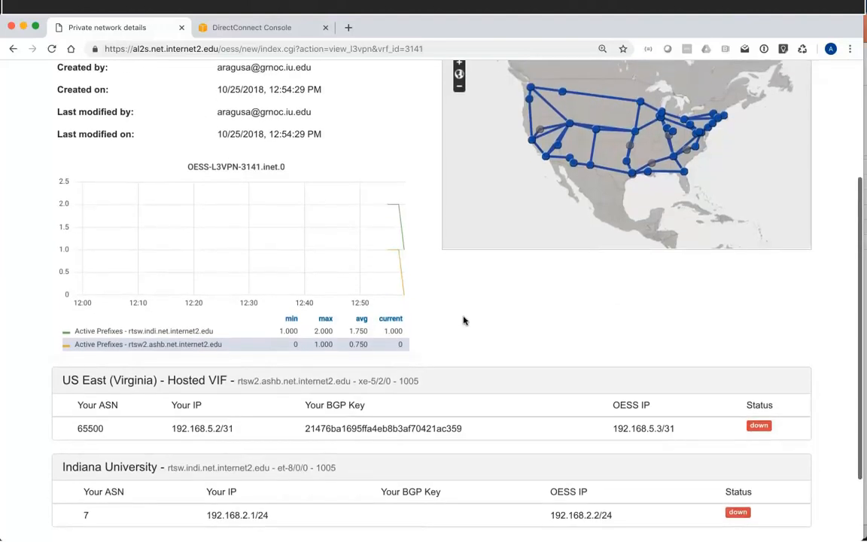
scroll(452, 326, "up", 2)
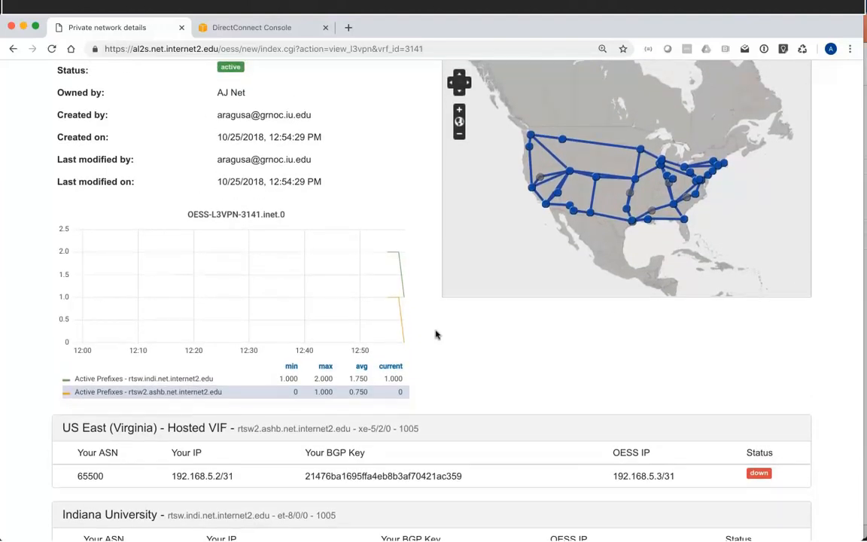
scroll(435, 335, "up", 3)
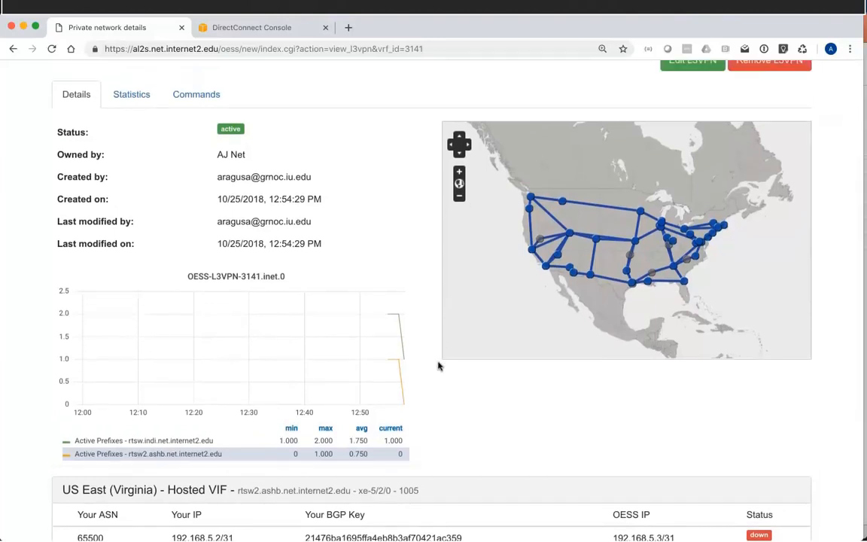
scroll(433, 369, "down", 1)
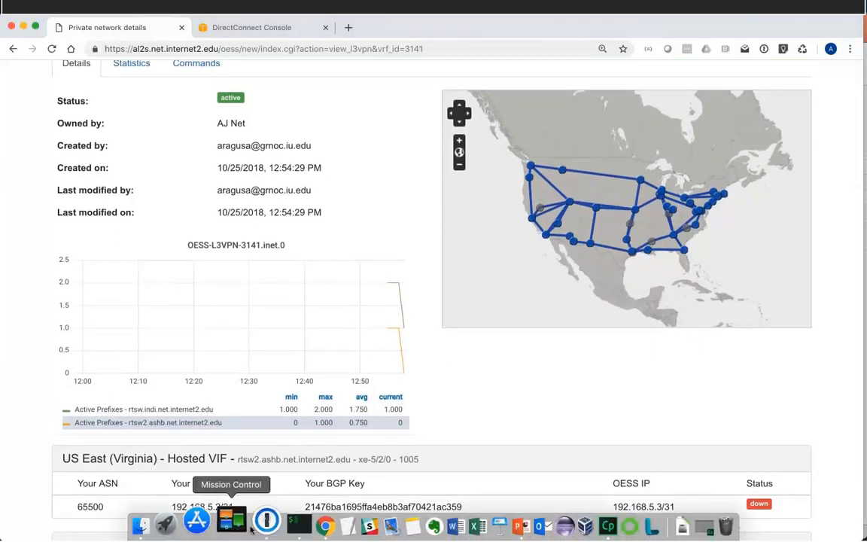
left_click(277, 527)
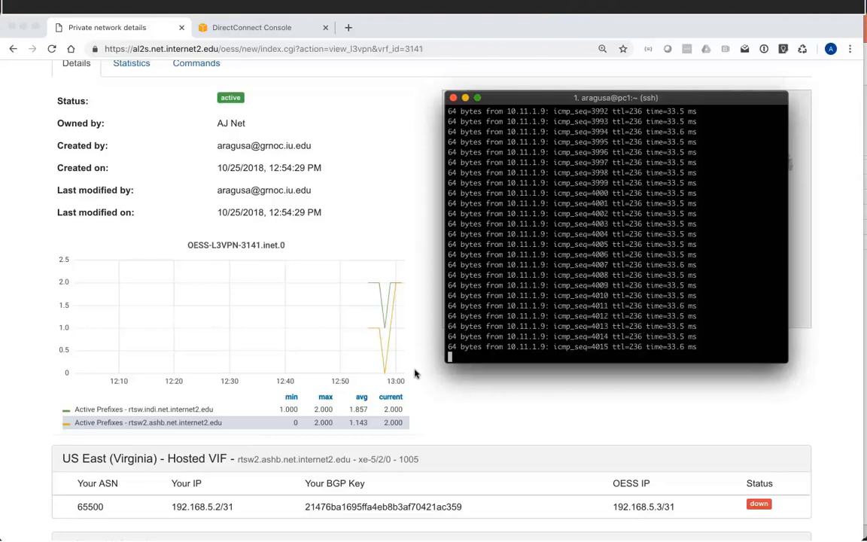
left_click(445, 403)
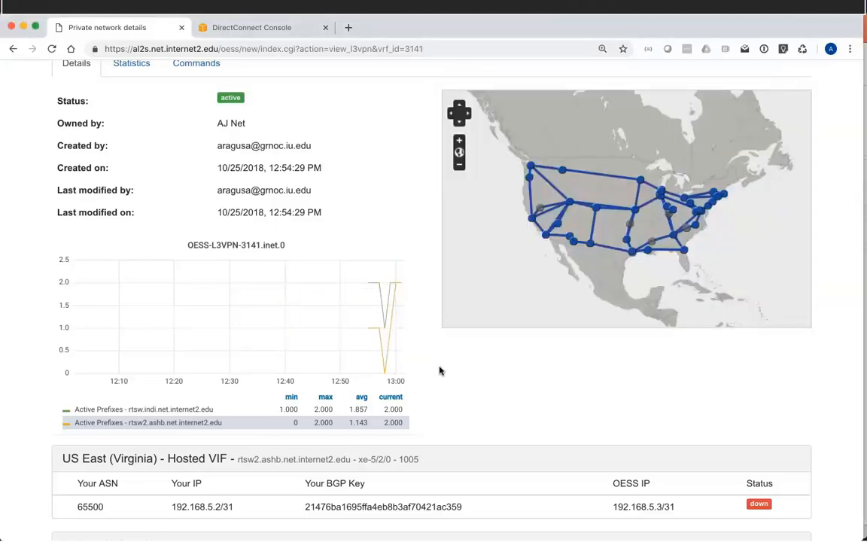
Reload the L3VPN details and confirm both BGP peers are up with 3 prefixes per switch
key("super+r")
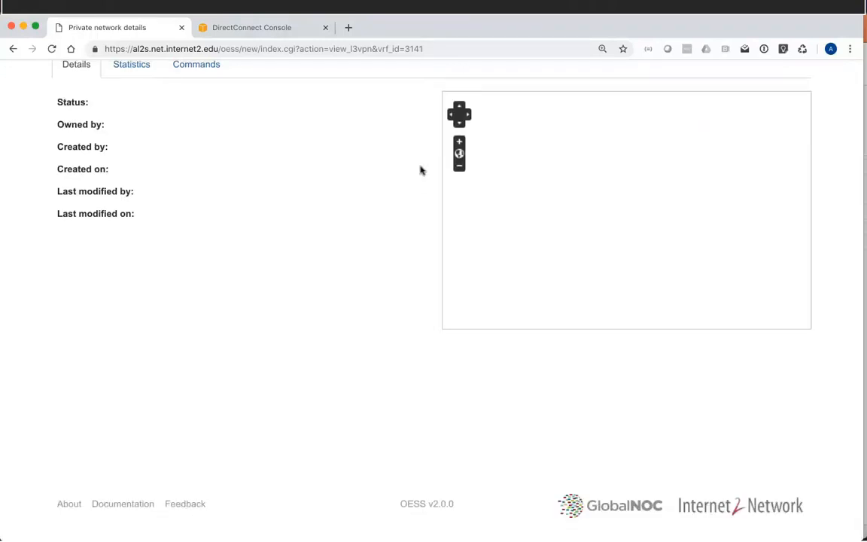
scroll(420, 170, "down", 3)
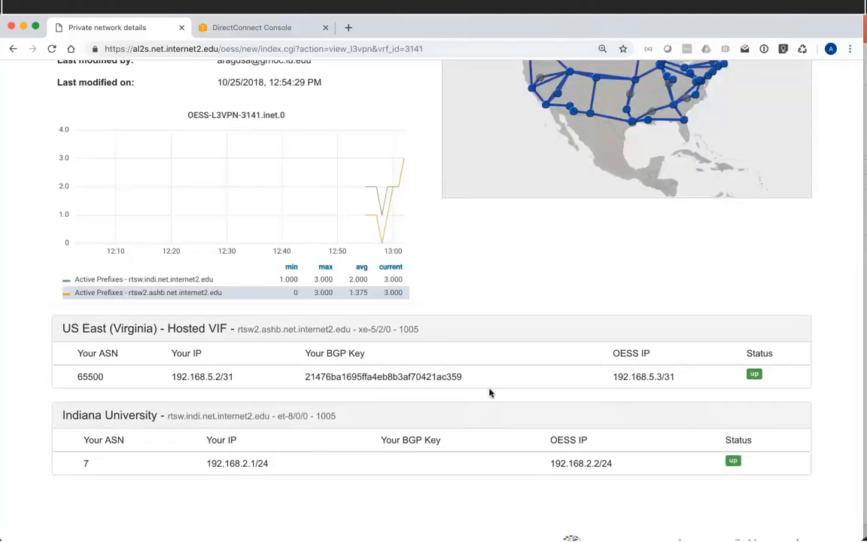
mouse_move(401, 188)
scroll(397, 229, "up", 3)
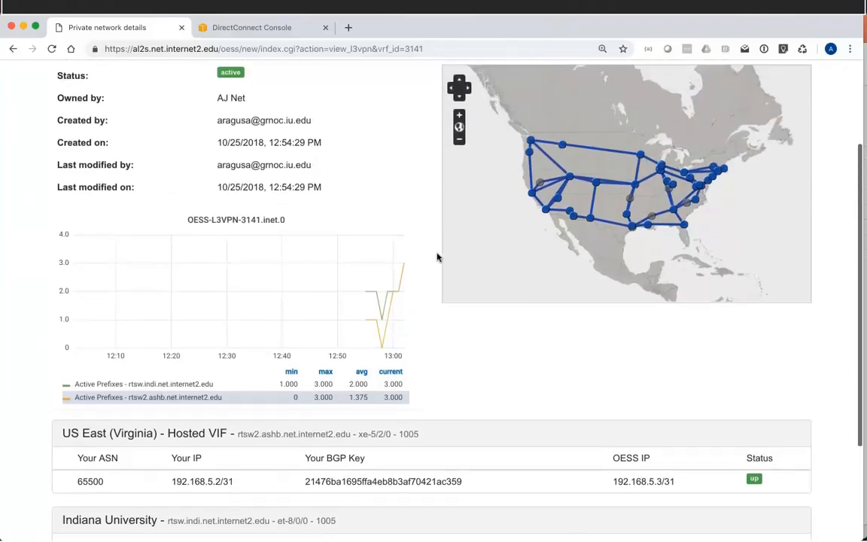
Check the running ping in iTerm, then return to the Cloud Connect details page
left_click(274, 521)
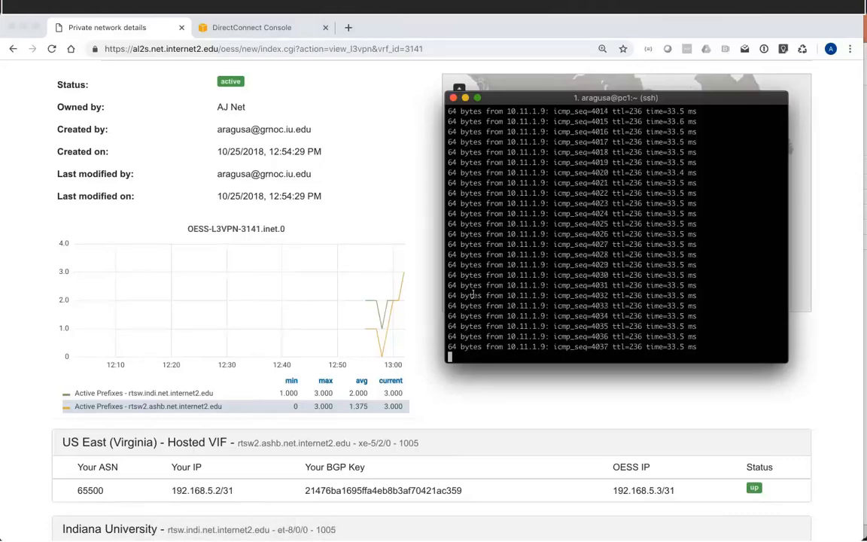
scroll(429, 230, "up", 3)
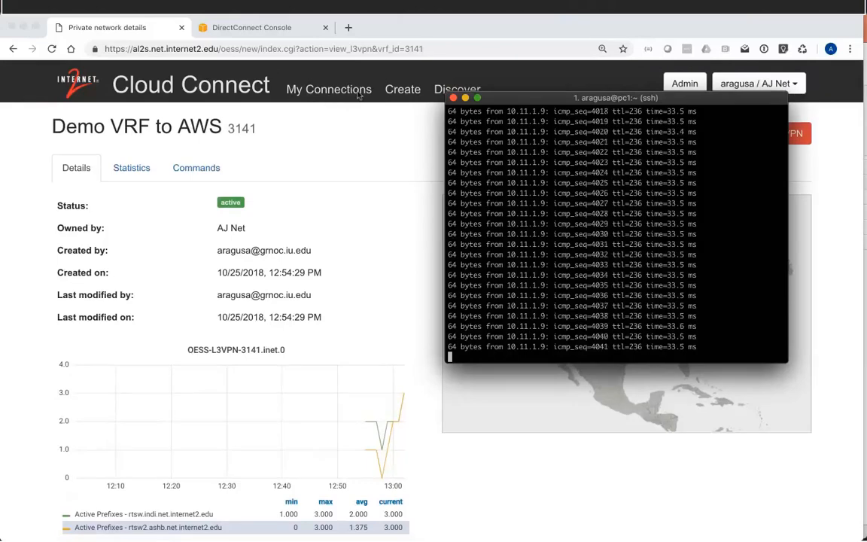
left_click(341, 101)
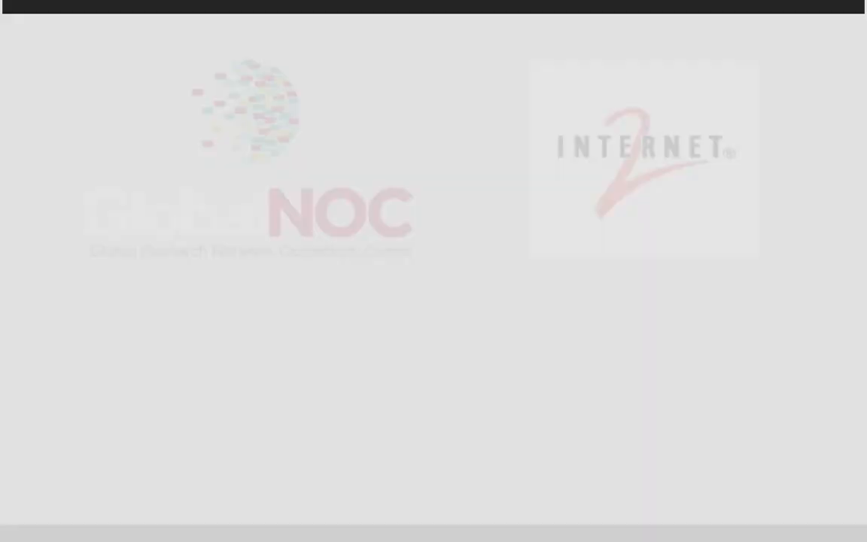